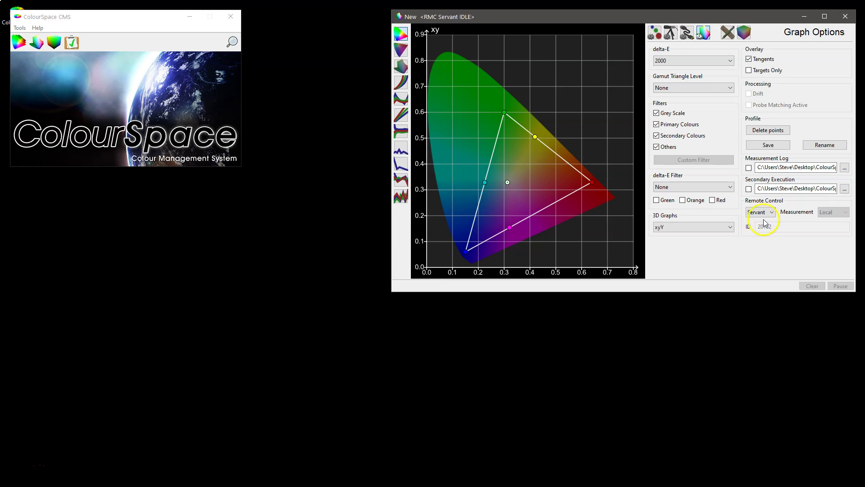
Step: Open a second profile window alongside the Servant one and place it below the ColourSpace main window
click(773, 213)
click(38, 45)
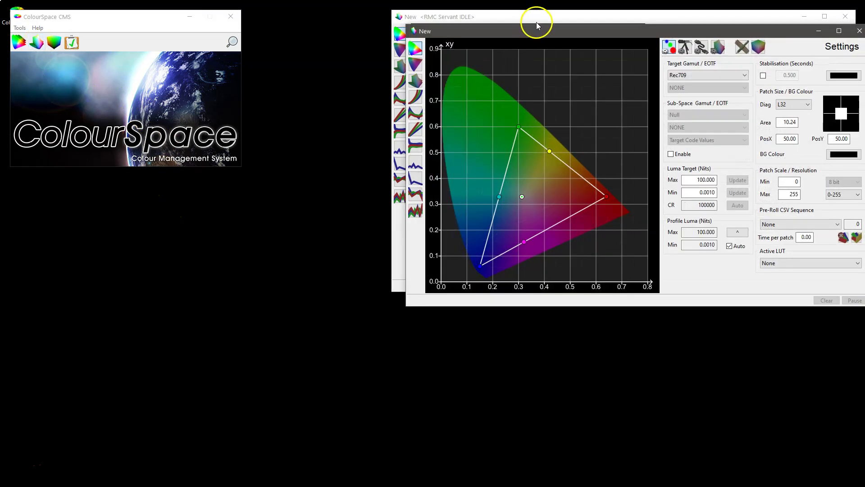
drag(542, 31, 137, 210)
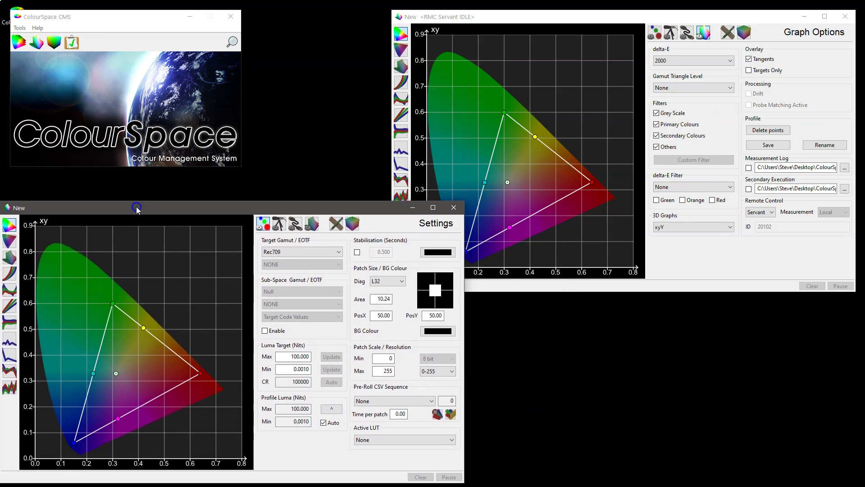
Step: Choose Virtual Probe as the probe in the second profile window and connect it
click(279, 224)
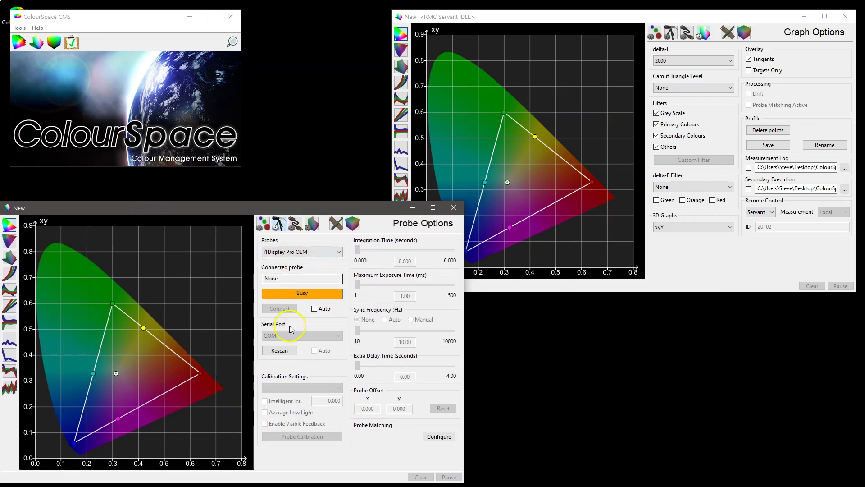
click(301, 228)
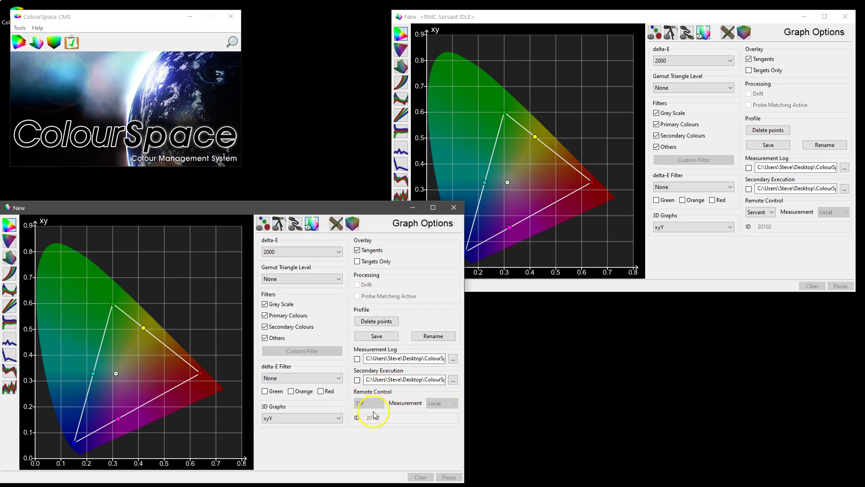
click(280, 225)
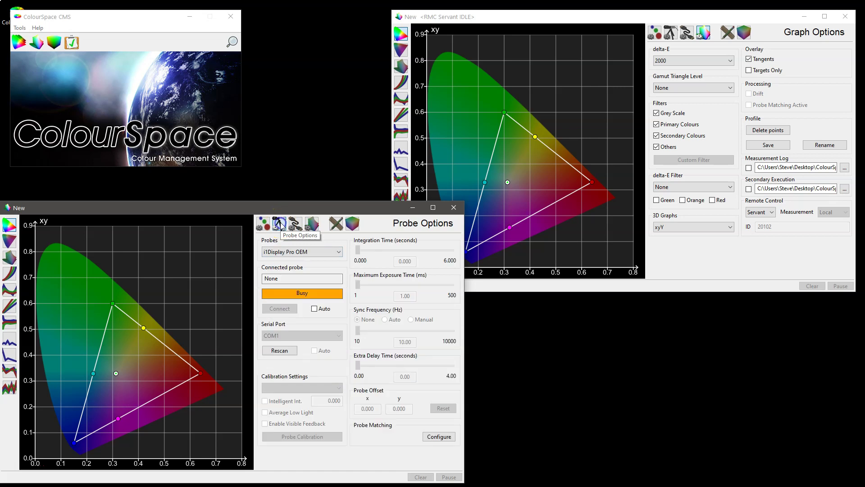
click(291, 252)
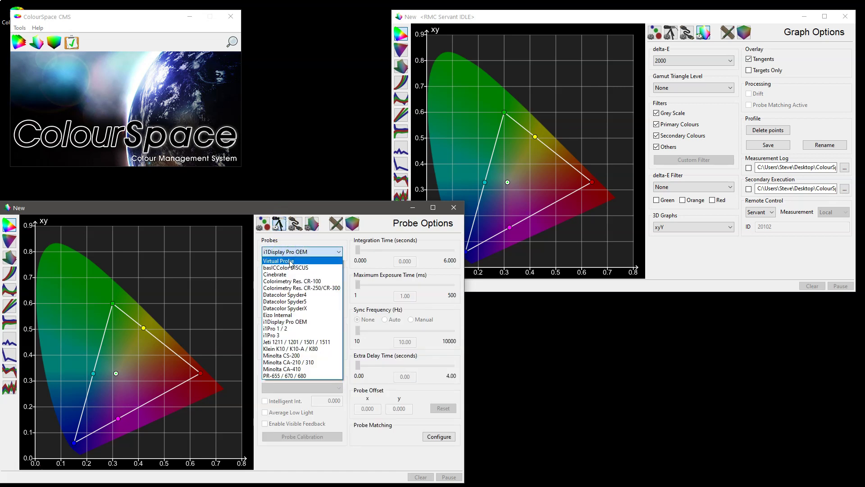
click(291, 257)
click(287, 293)
click(288, 309)
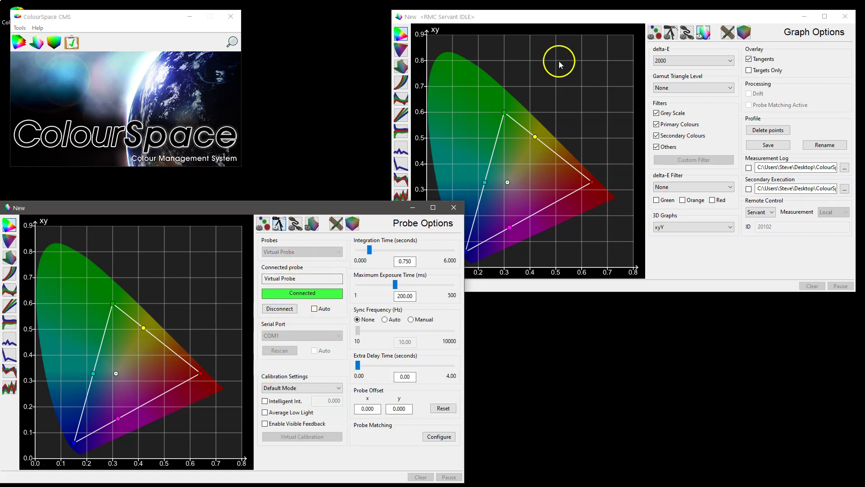
Step: Set Remote Control to Master in the Graph Options of the second profile window
click(592, 20)
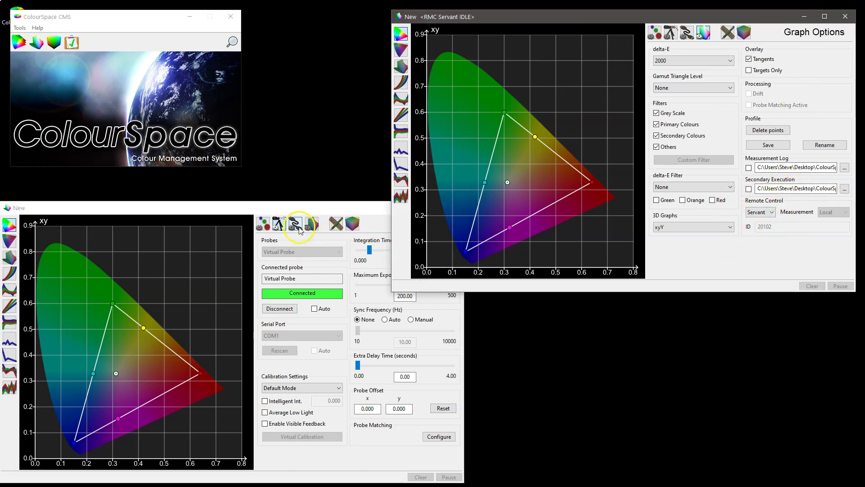
click(285, 207)
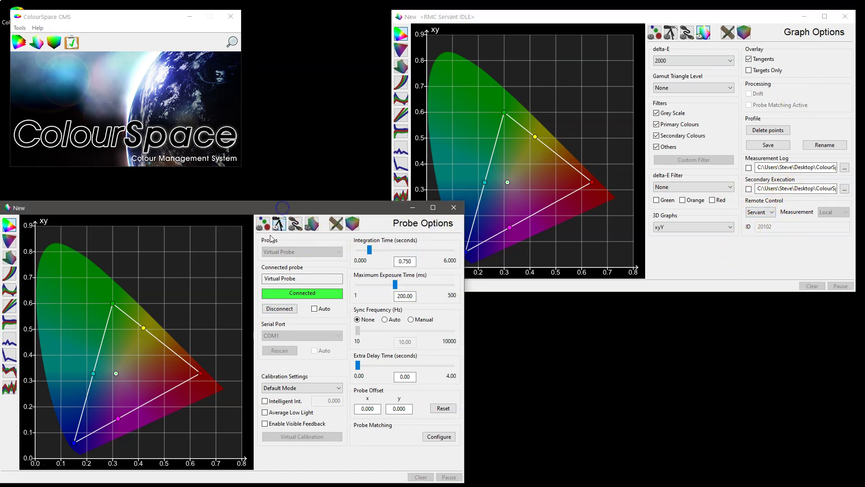
click(312, 223)
click(378, 403)
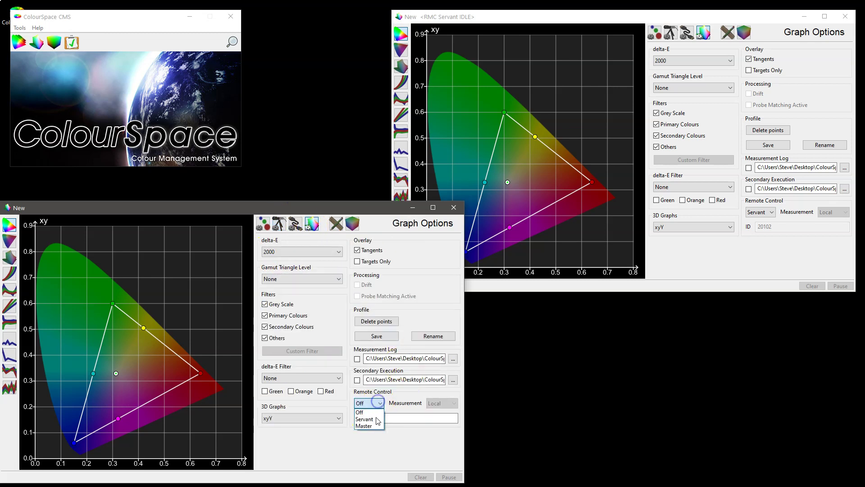
click(375, 424)
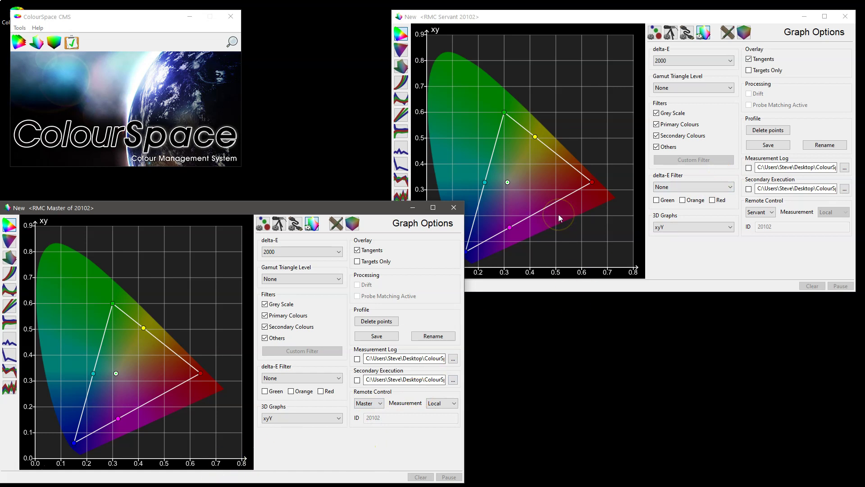
click(86, 17)
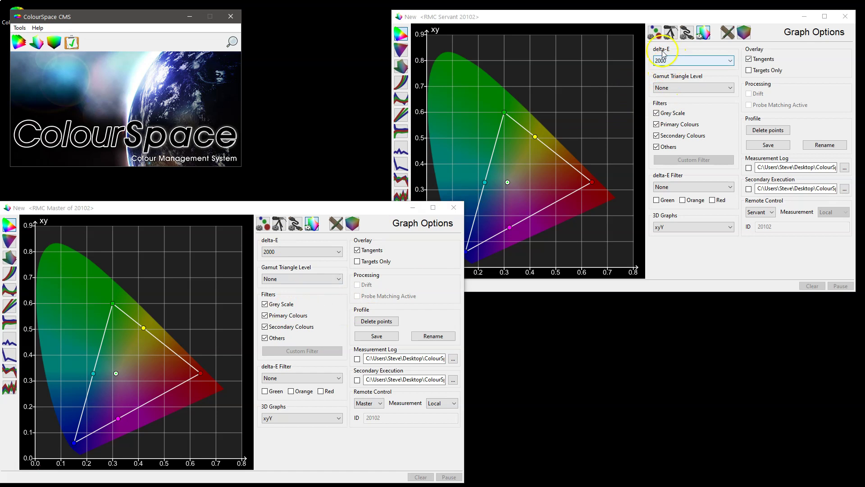
click(632, 18)
click(276, 208)
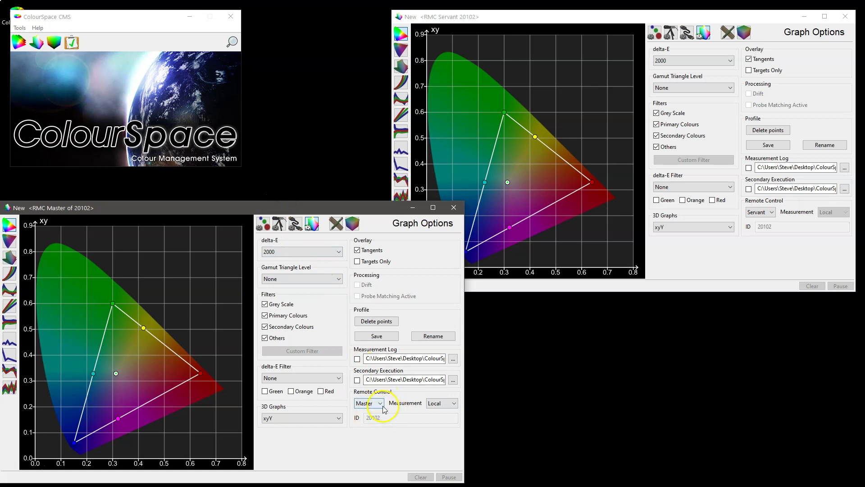
click(643, 16)
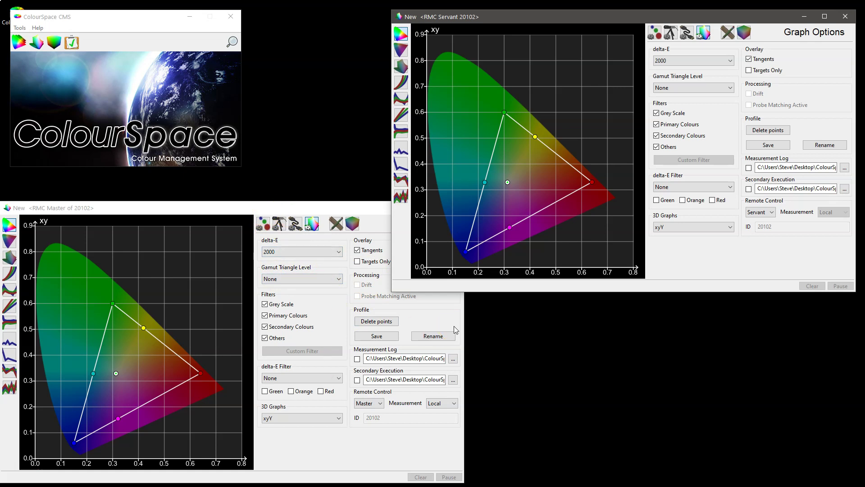
click(307, 208)
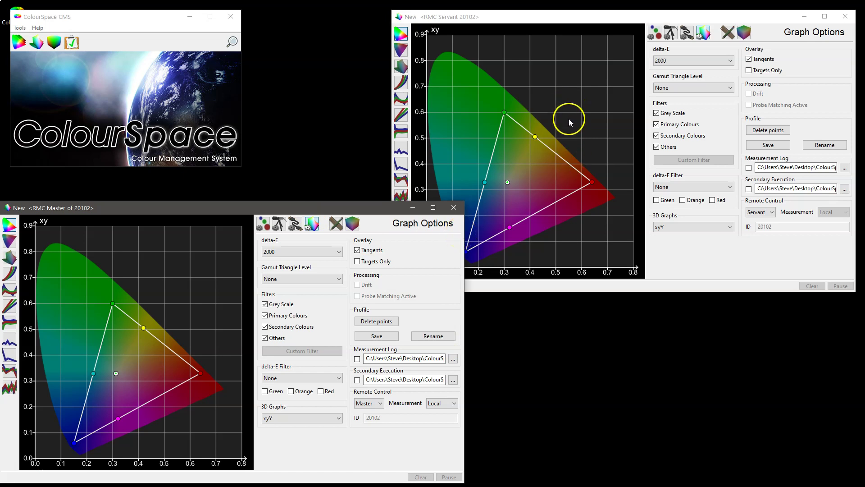
click(557, 18)
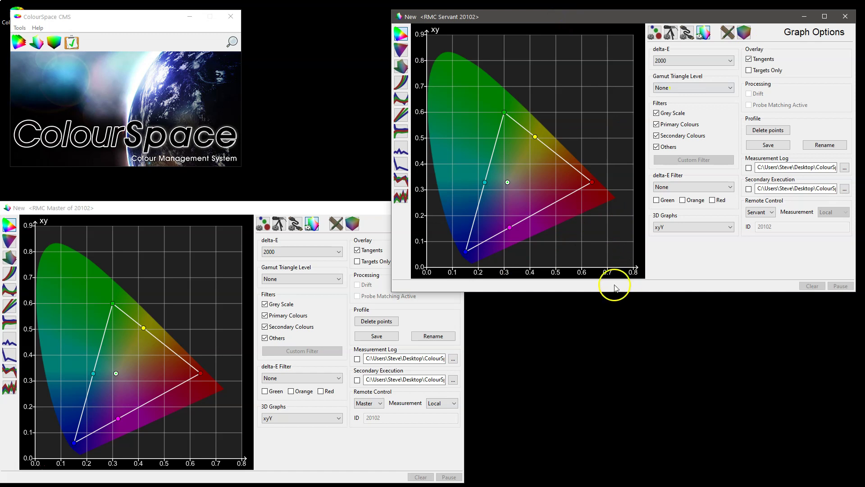
click(80, 22)
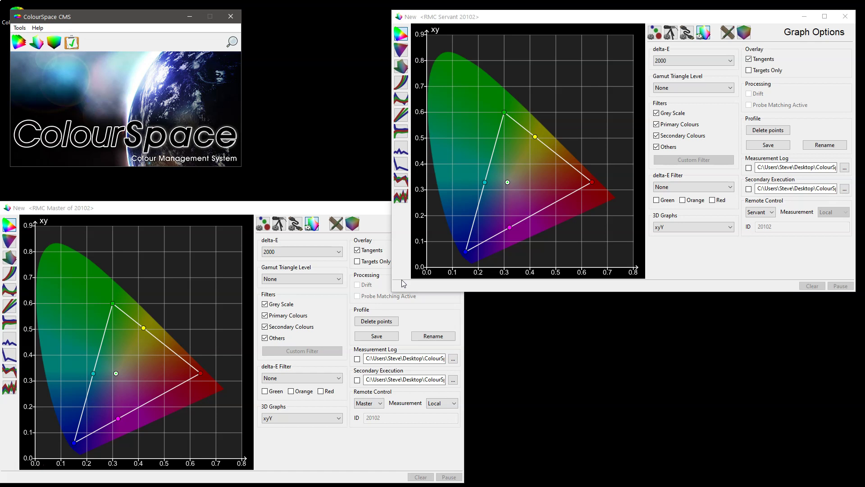
click(775, 231)
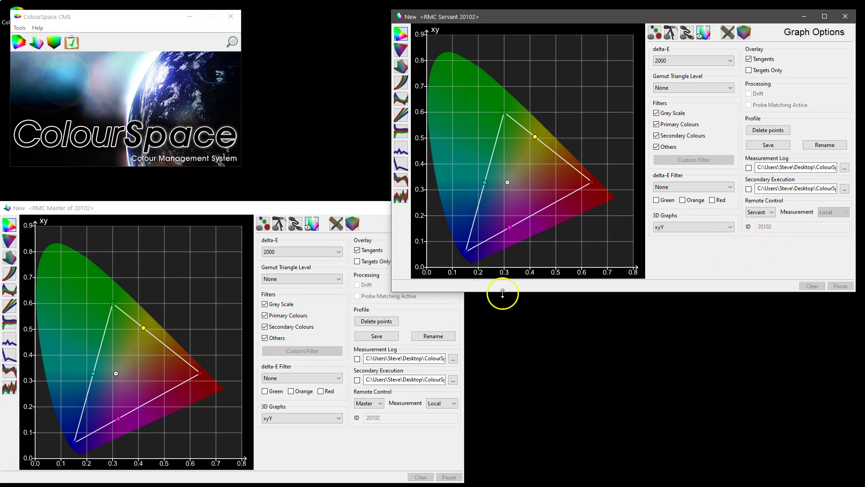
click(304, 208)
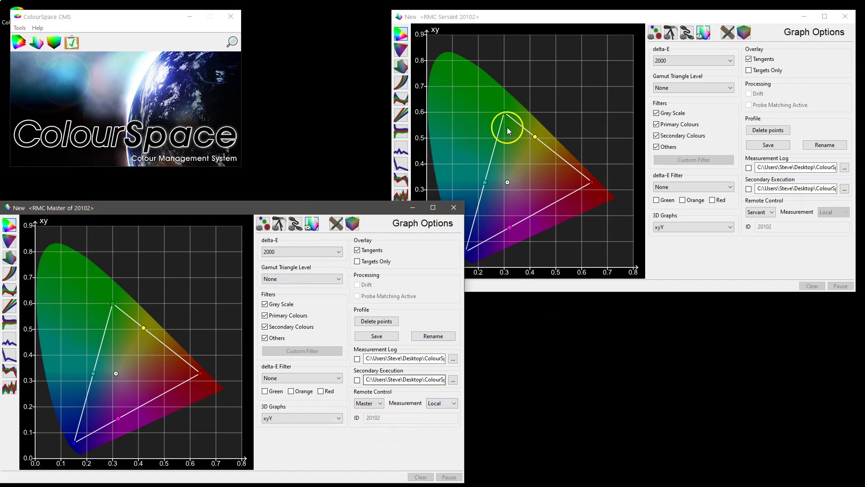
click(514, 18)
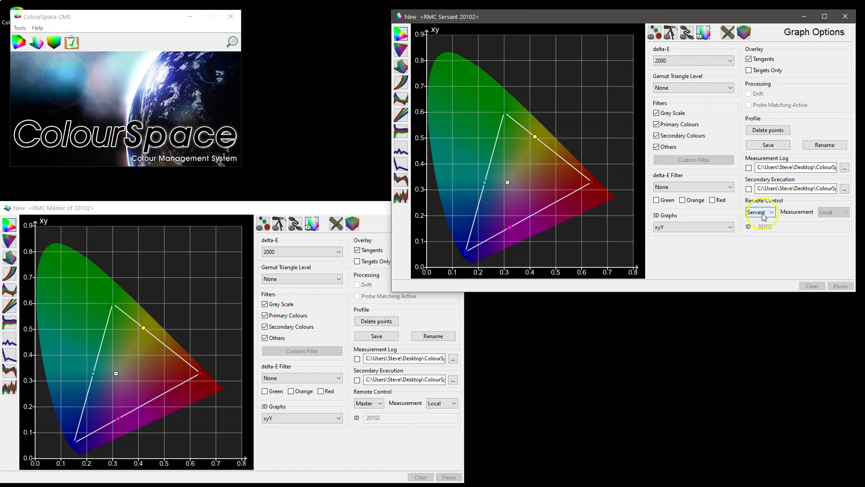
Step: Show Display Characterisation in the Master window, and open the colour patch window from the Servant's Manual Measure page
click(364, 213)
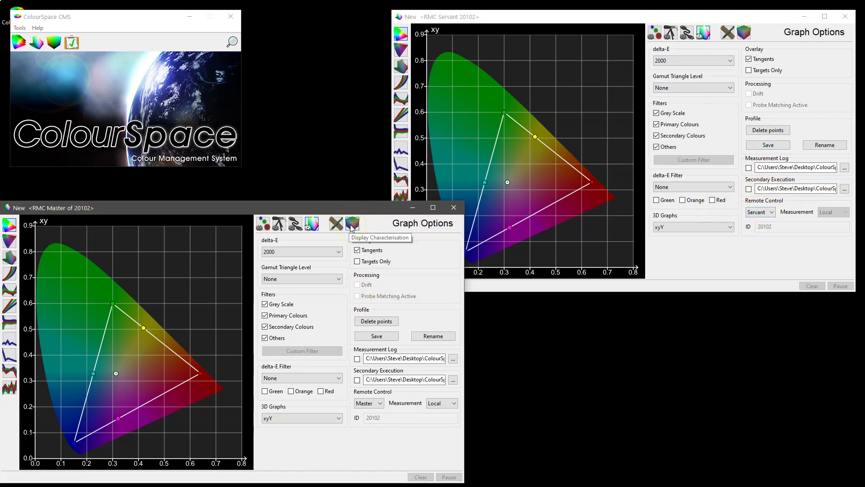
click(352, 227)
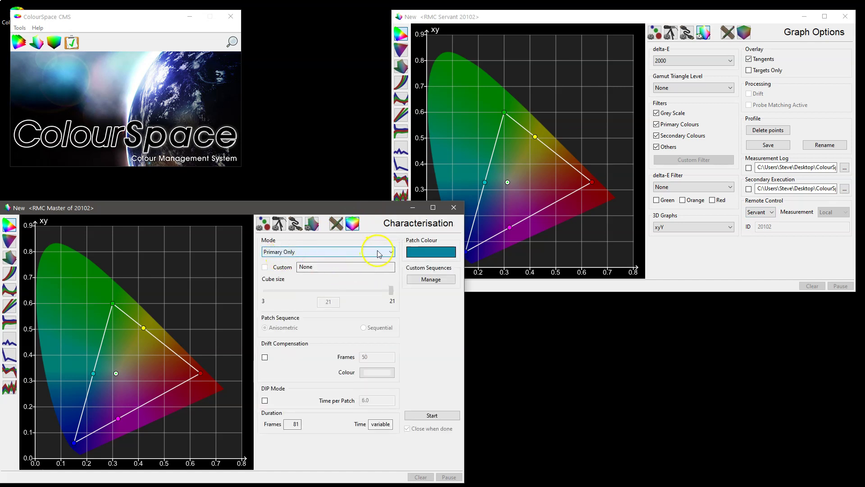
click(728, 32)
click(815, 63)
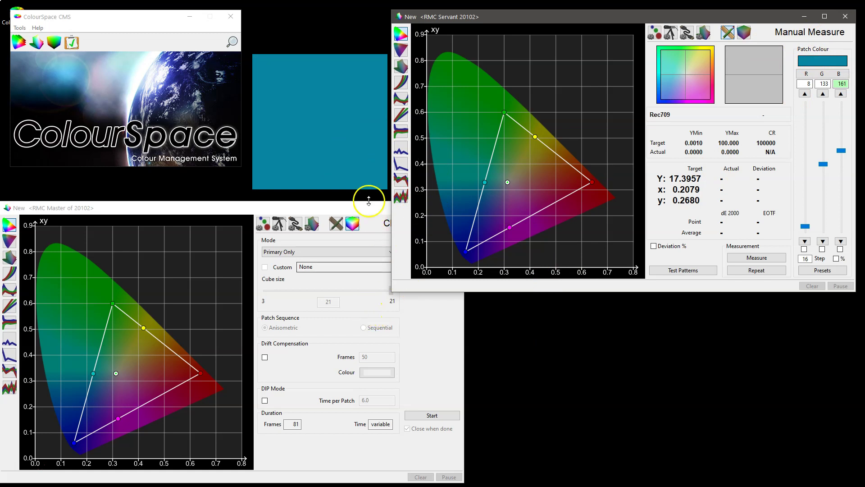
Step: Open the colour patch window for the Master's characterisation
click(311, 209)
click(325, 294)
click(420, 254)
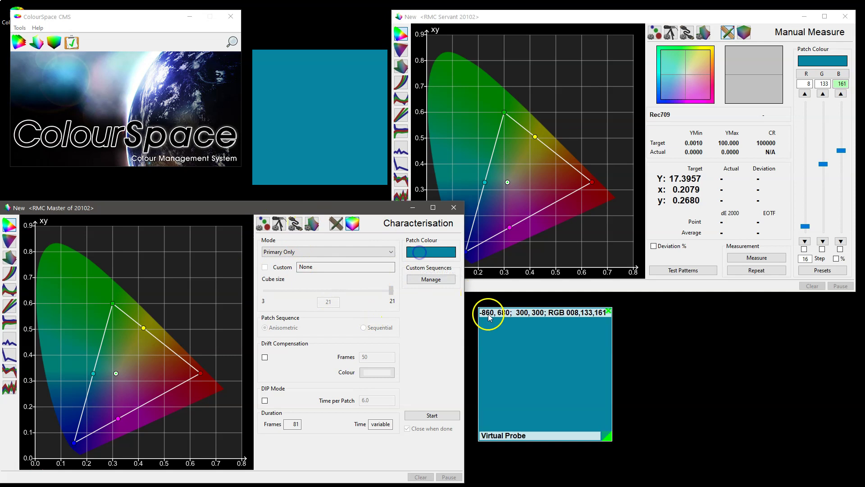
click(531, 360)
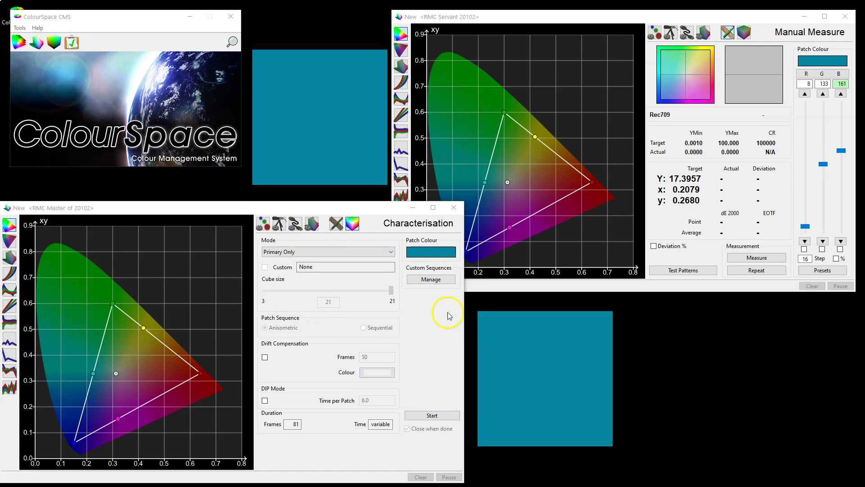
Step: Run the Primary Only characterisation from the Master window and dismiss the completion message
click(433, 417)
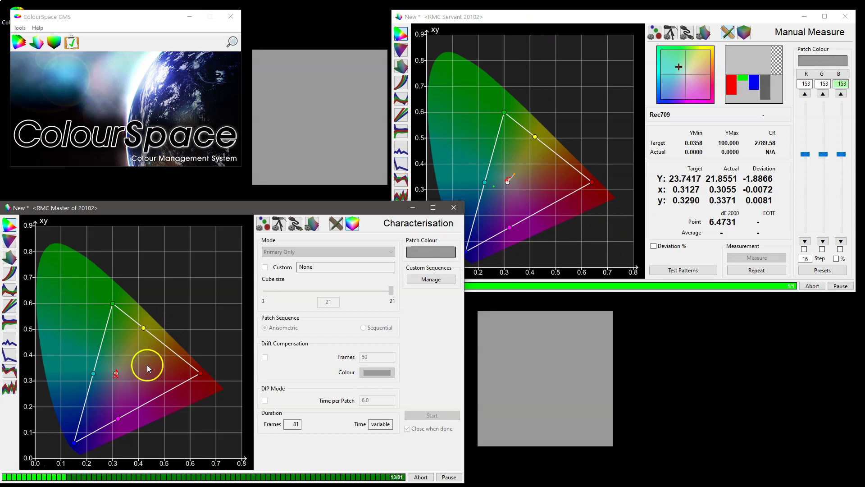
click(148, 367)
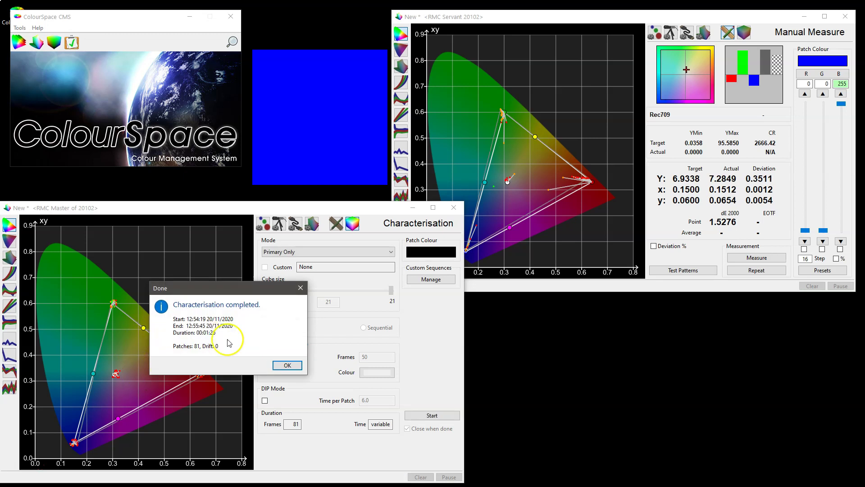
drag(251, 293, 303, 301)
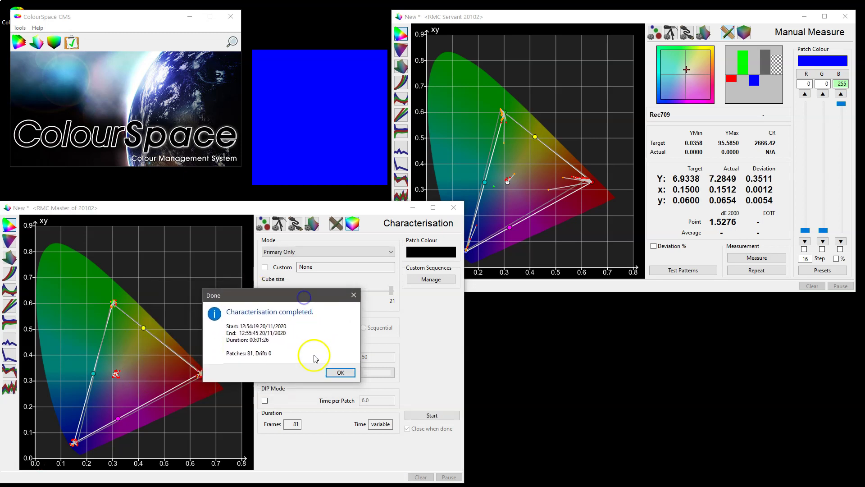
click(335, 373)
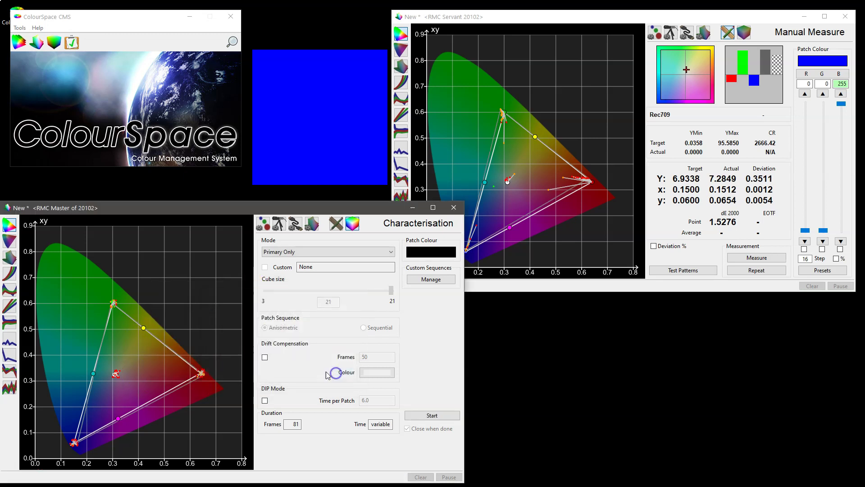
Step: Show the measured points in the 3D graph of both the Servant and Master windows and rotate them for comparison
click(578, 25)
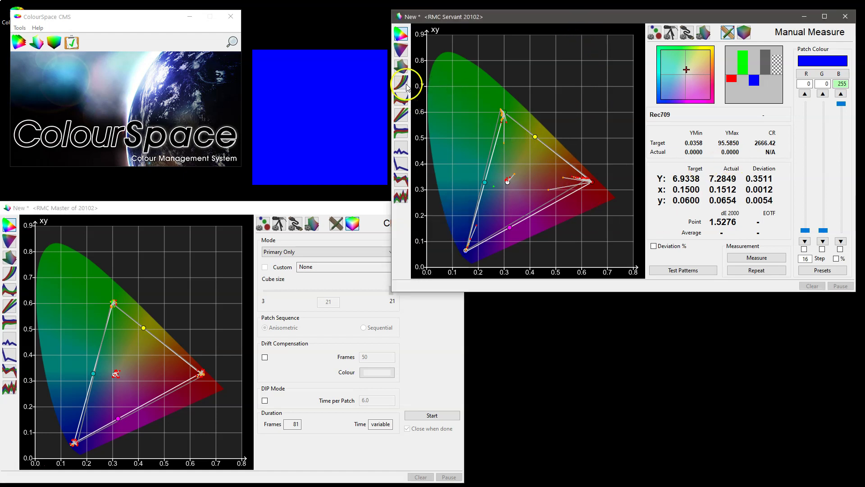
click(401, 65)
mouse_move(539, 182)
mouse_down()
mouse_move(513, 184)
mouse_move(526, 169)
mouse_move(544, 180)
mouse_move(530, 182)
mouse_up()
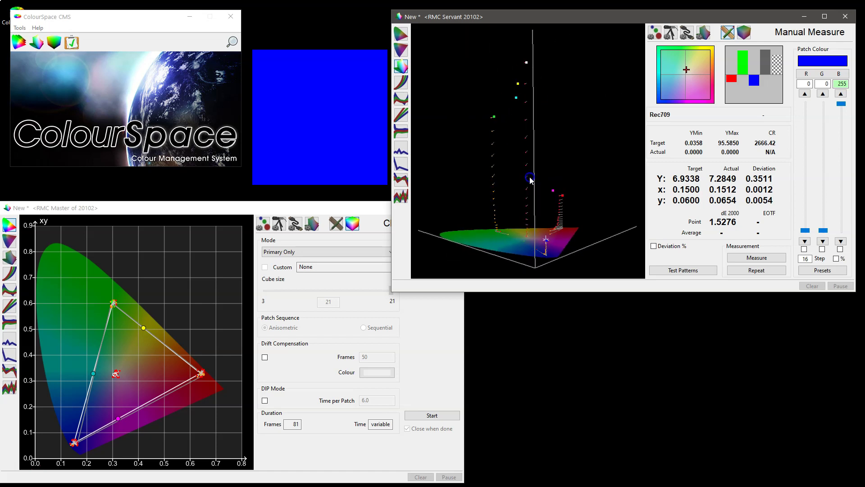
click(10, 258)
drag(129, 353, 101, 297)
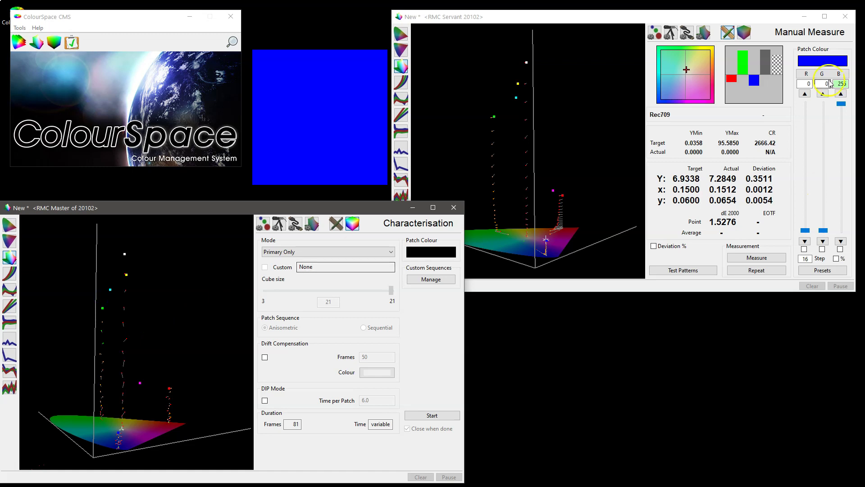
Step: Review the Servant's colour balance display, show its Graph Options, and return to the Master window
click(737, 14)
mouse_move(771, 86)
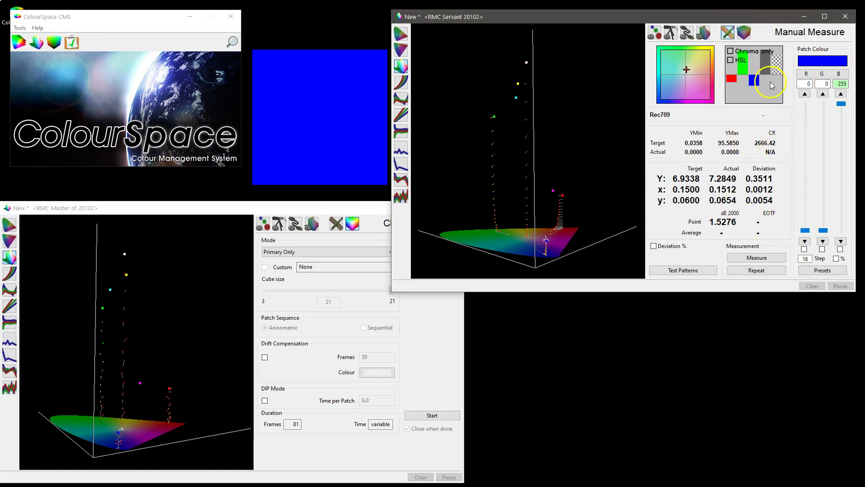
click(703, 32)
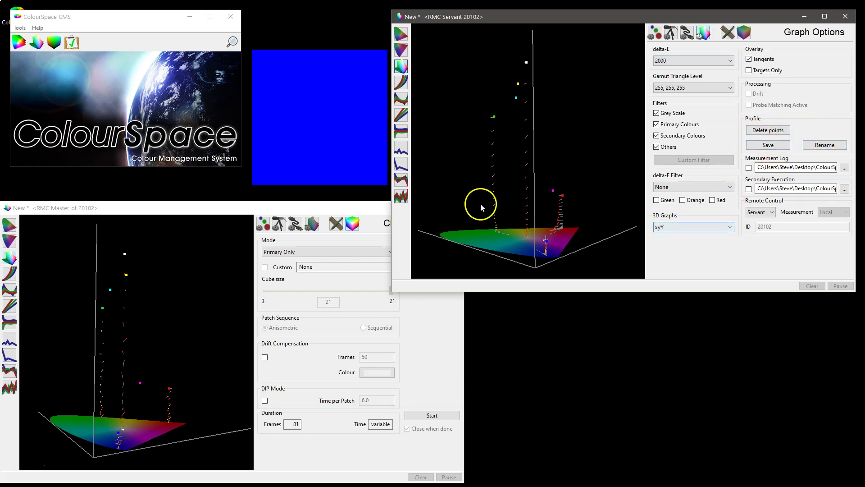
click(326, 210)
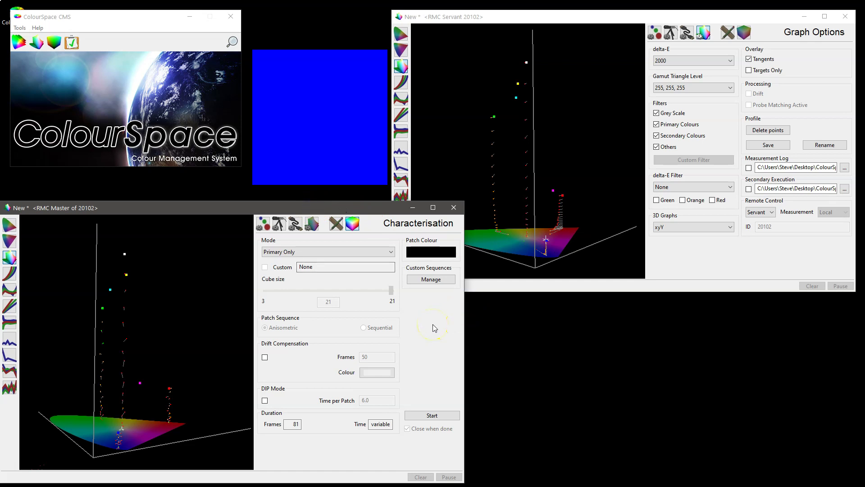
Step: Rotate the Servant's 3D graph to compare its measured points with the Master's
click(581, 16)
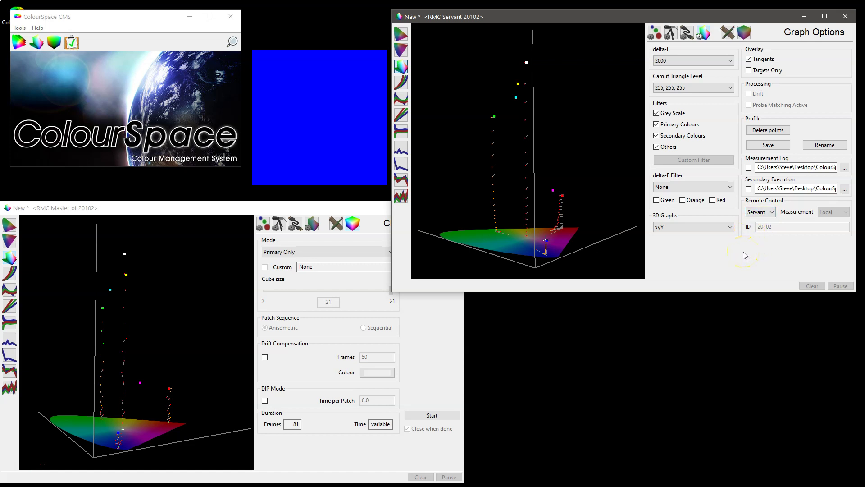
mouse_move(501, 197)
mouse_down()
mouse_move(549, 172)
mouse_move(505, 180)
mouse_move(533, 126)
mouse_move(544, 129)
mouse_up()
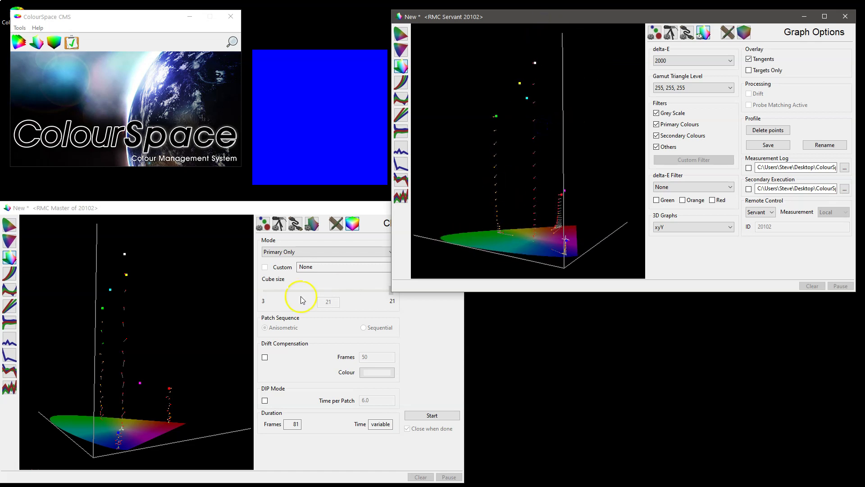
Step: Set the Master's remote control Measurement option to Remote in its Graph Options
click(151, 206)
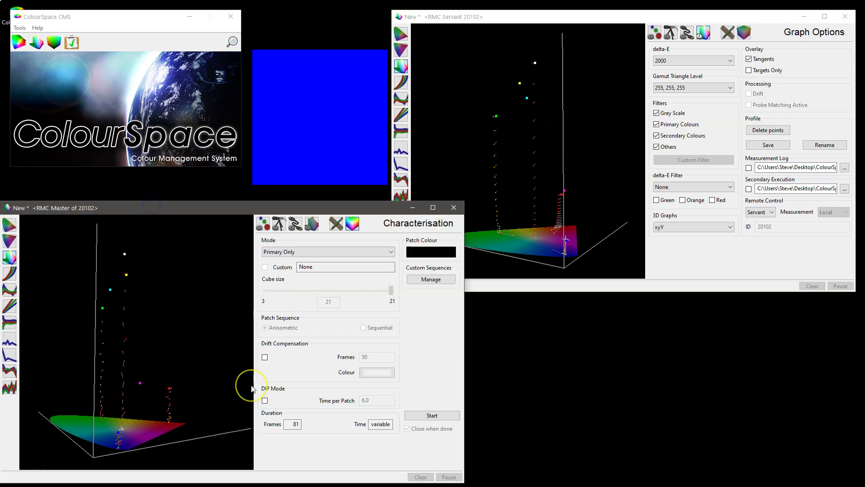
click(312, 224)
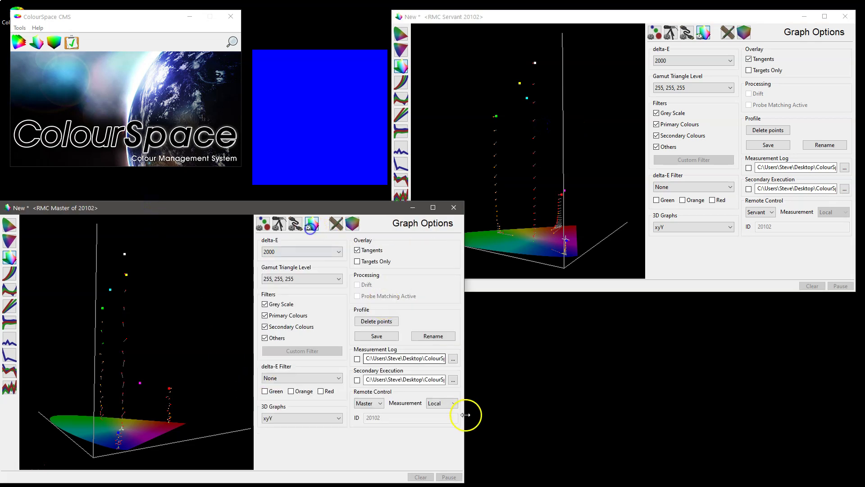
click(451, 404)
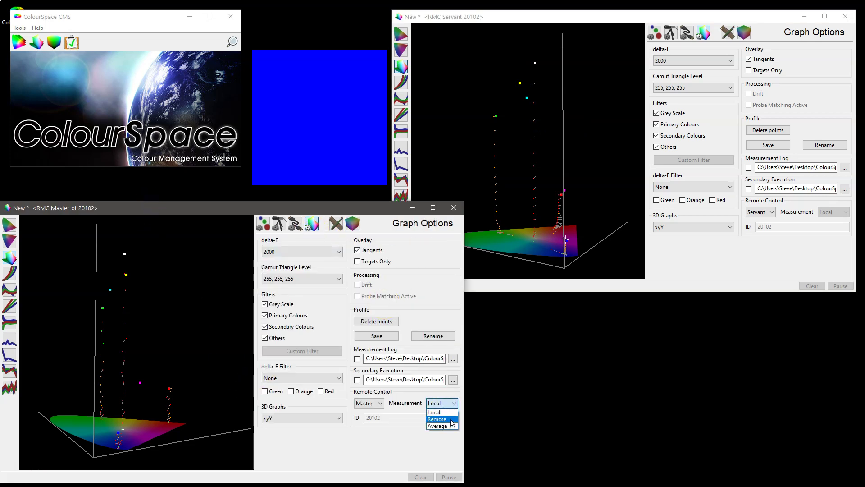
click(452, 420)
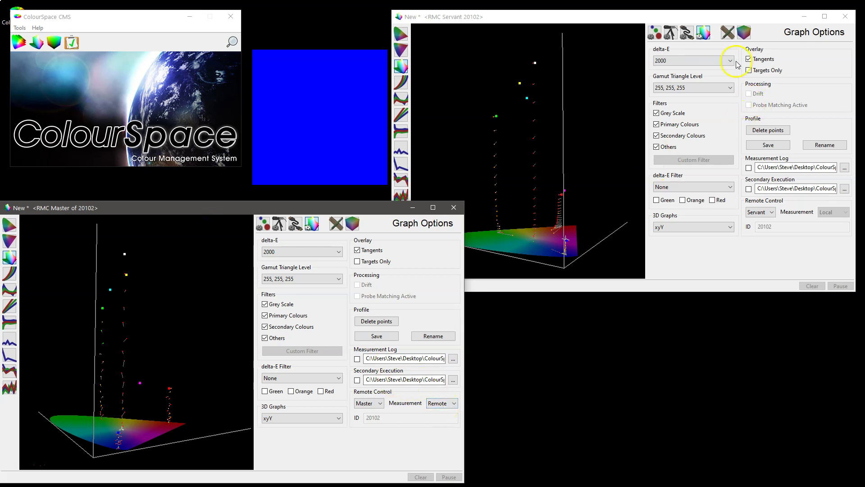
Step: Show Manual Measure in the Servant window and start a new Primary Only characterisation from the Master, accepting that existing points are erased
click(727, 32)
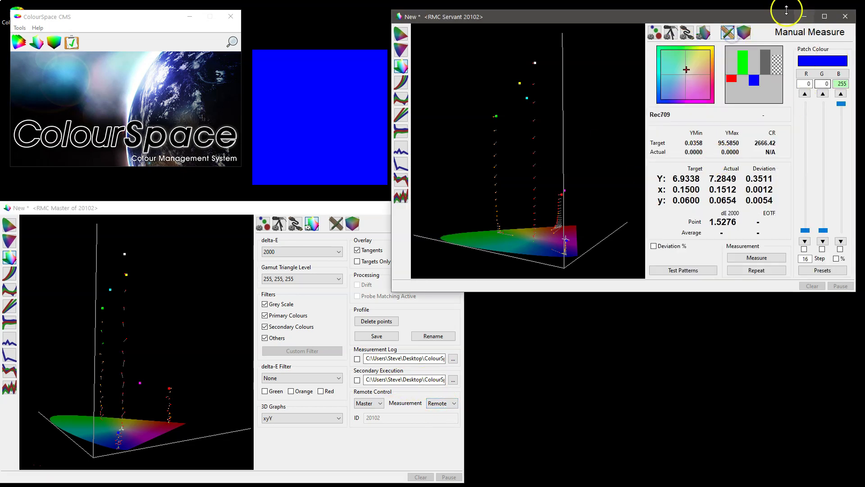
click(264, 212)
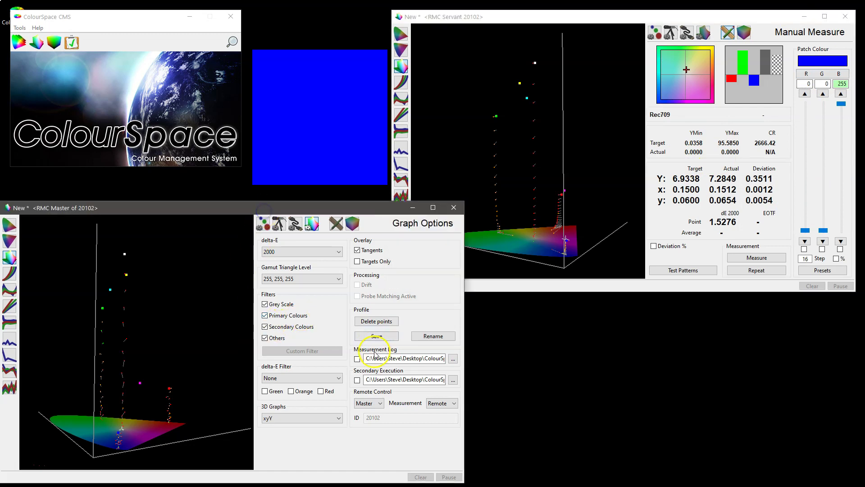
click(352, 223)
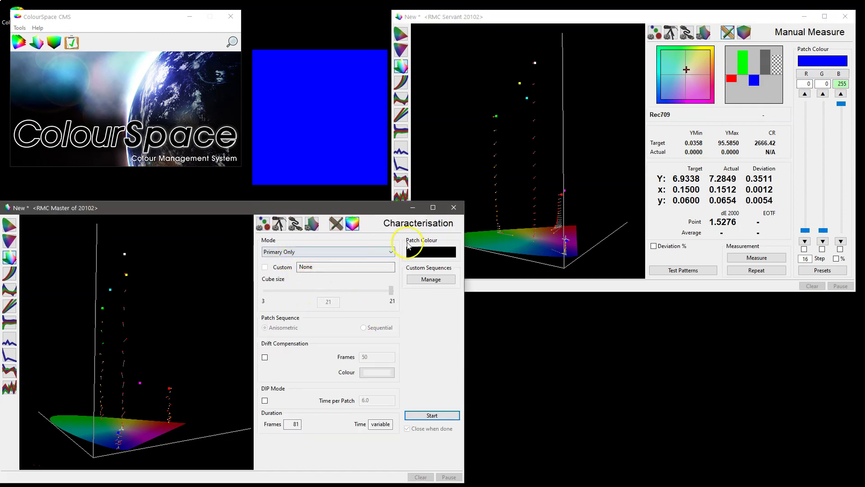
click(436, 416)
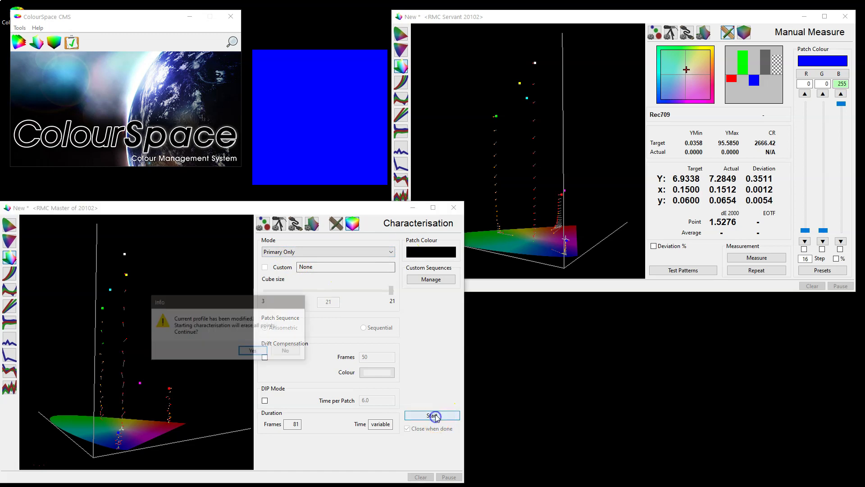
click(251, 352)
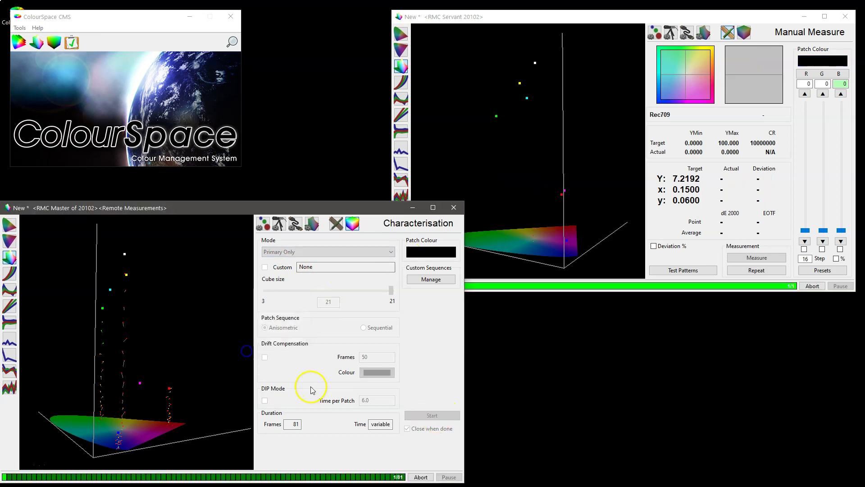
Step: Show the xy chromaticity chart in both the Master and Servant windows during the characterisation
click(10, 225)
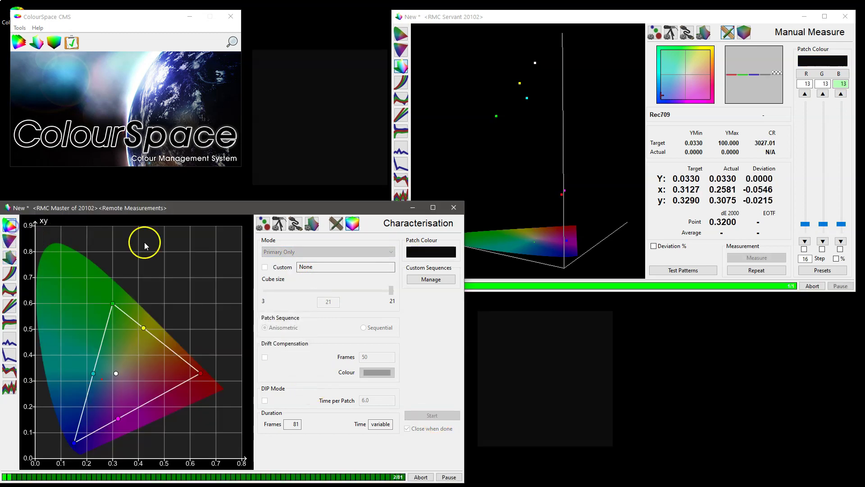
click(400, 33)
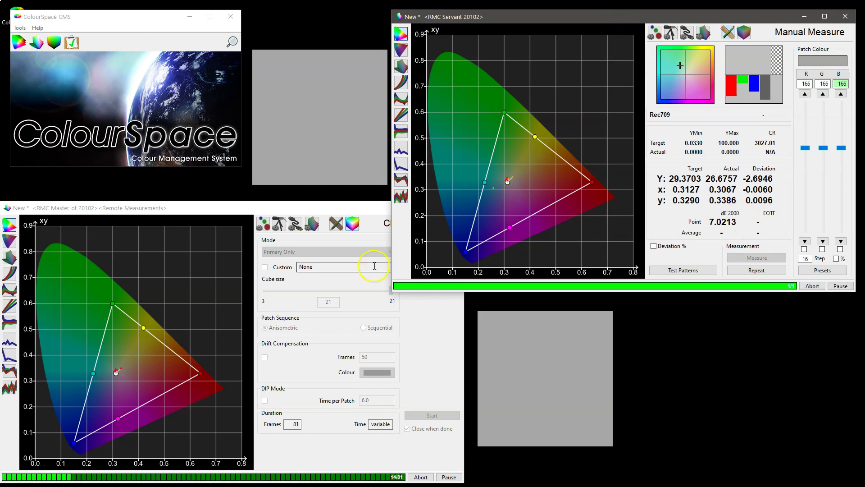
Step: Move the Virtual Probe colour patch window aside and close it while the characterisation runs
click(168, 210)
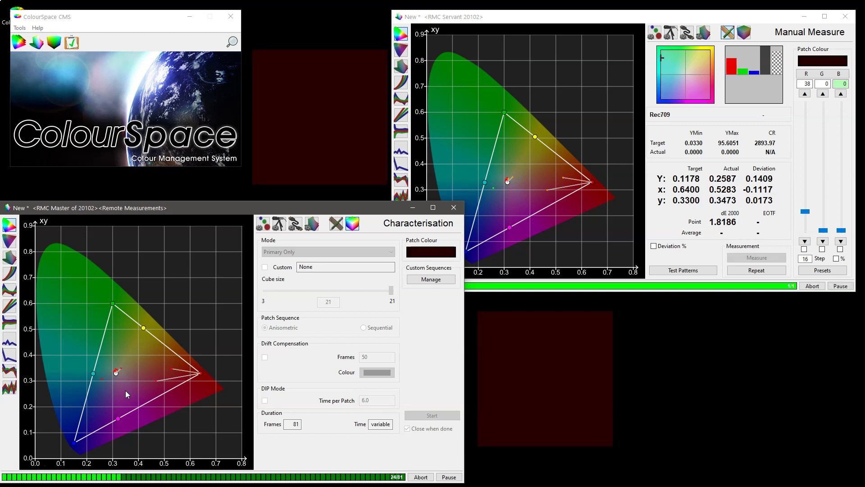
drag(531, 357, 563, 371)
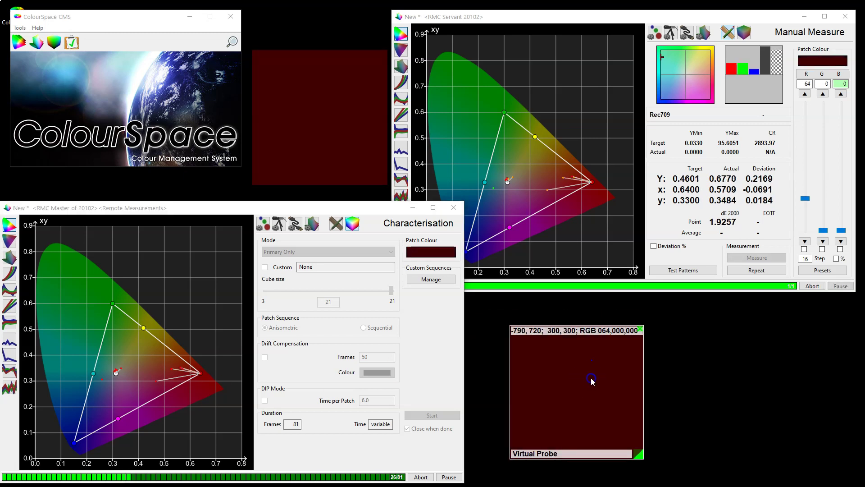
click(642, 326)
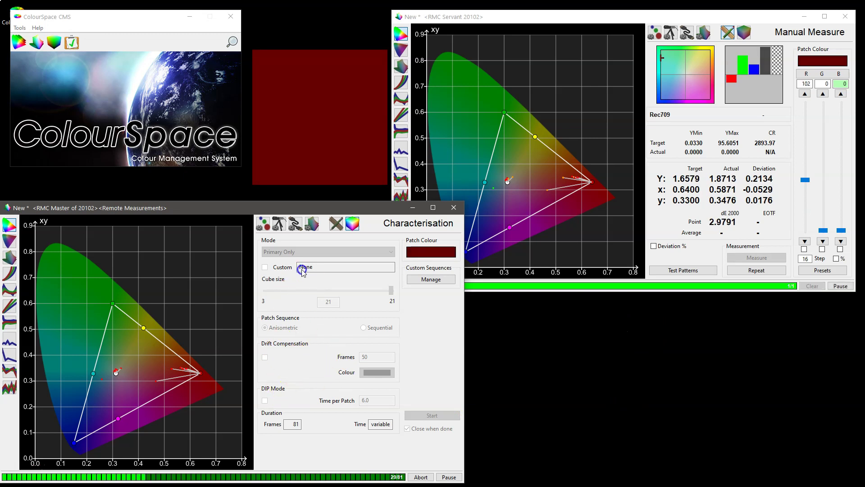
Step: Review the Master's Probe Options and Graph Options, compare the xy charts of both windows, and return to the Master's Characterisation settings
click(285, 230)
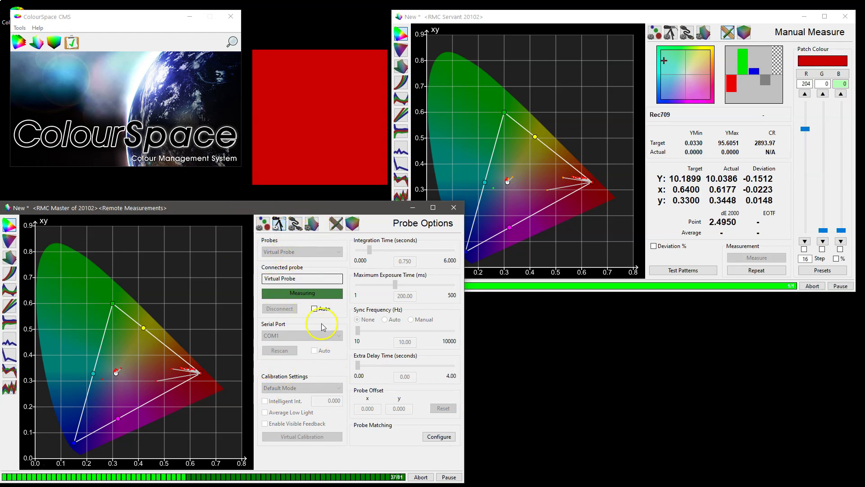
click(312, 228)
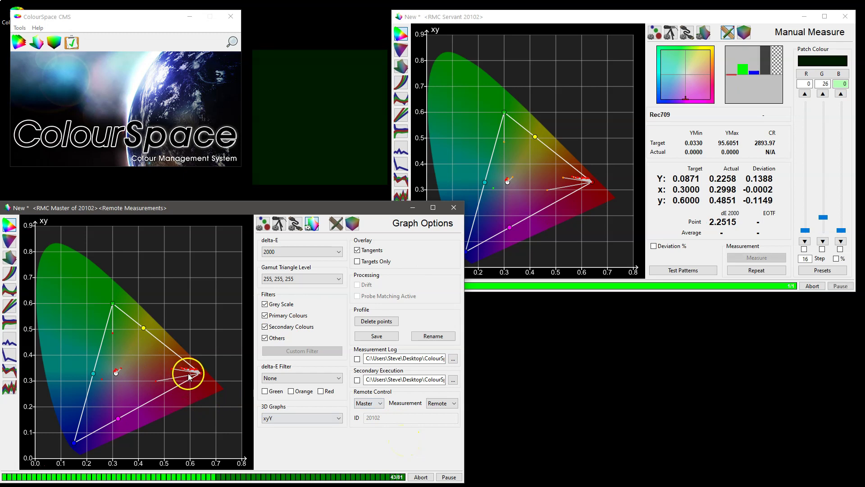
click(564, 186)
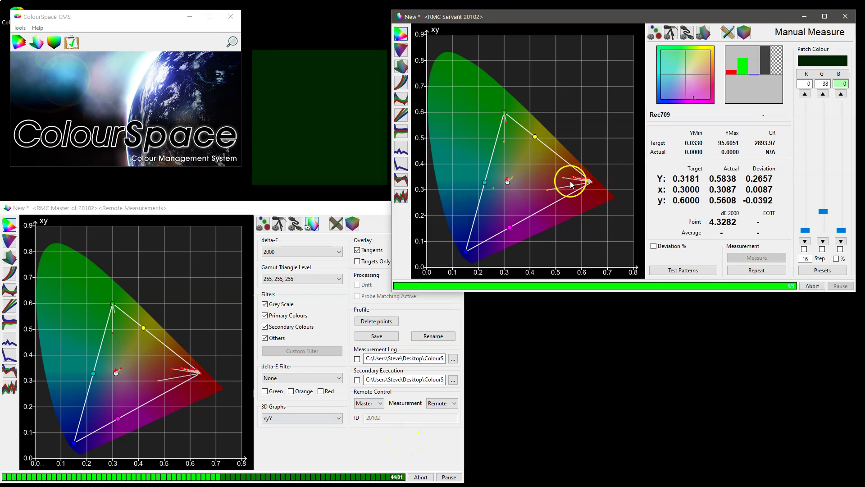
click(178, 379)
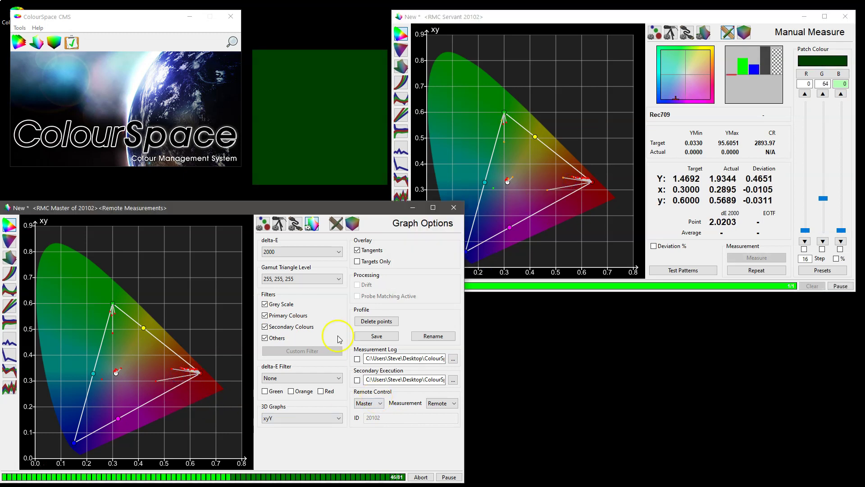
click(352, 223)
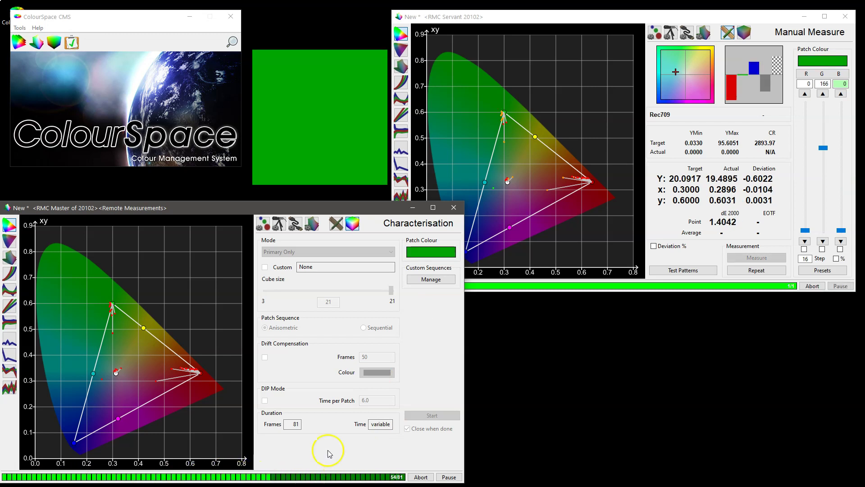
Step: Check the Servant's Characterisation settings and return to its Manual Measure readings
click(637, 19)
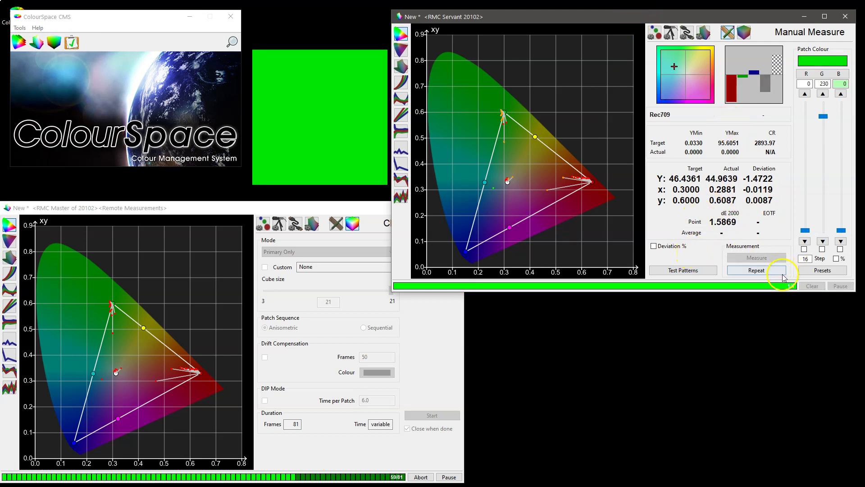
click(745, 32)
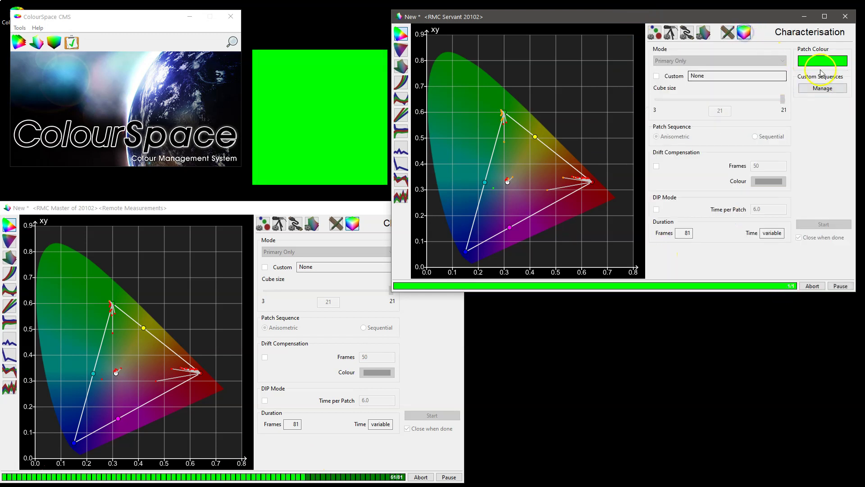
click(727, 32)
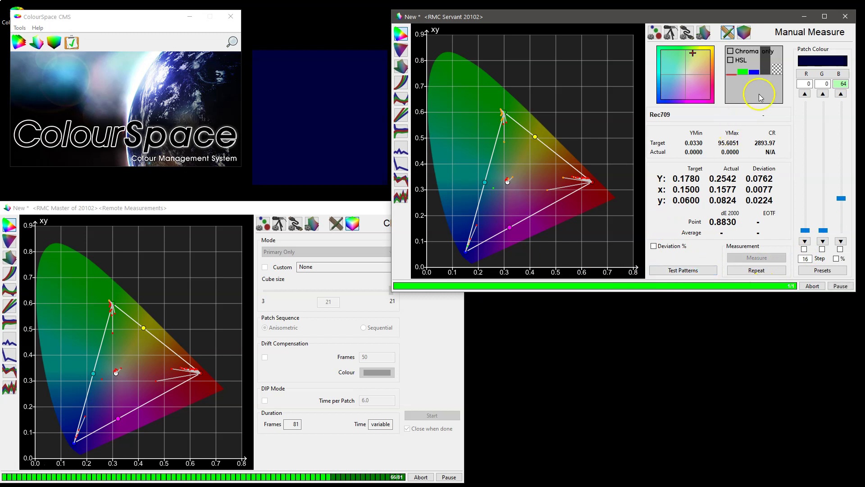
Step: Move the Master's characterisation completion message aside and dismiss it
click(231, 208)
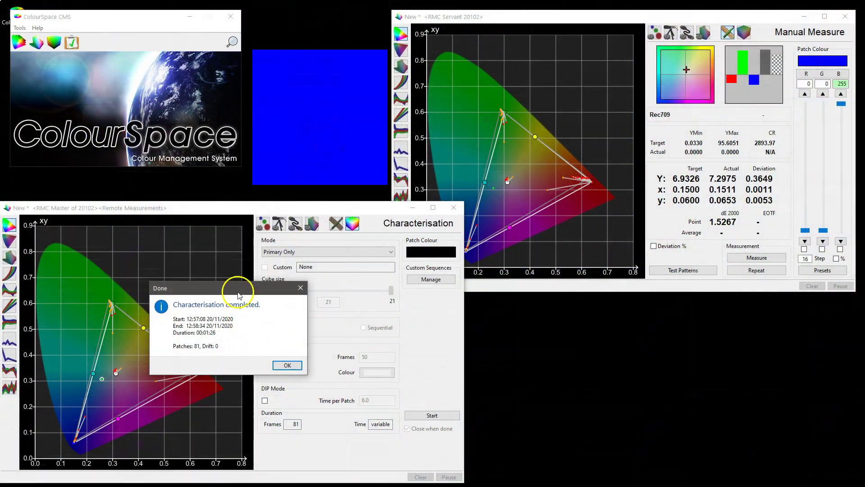
drag(238, 290, 323, 277)
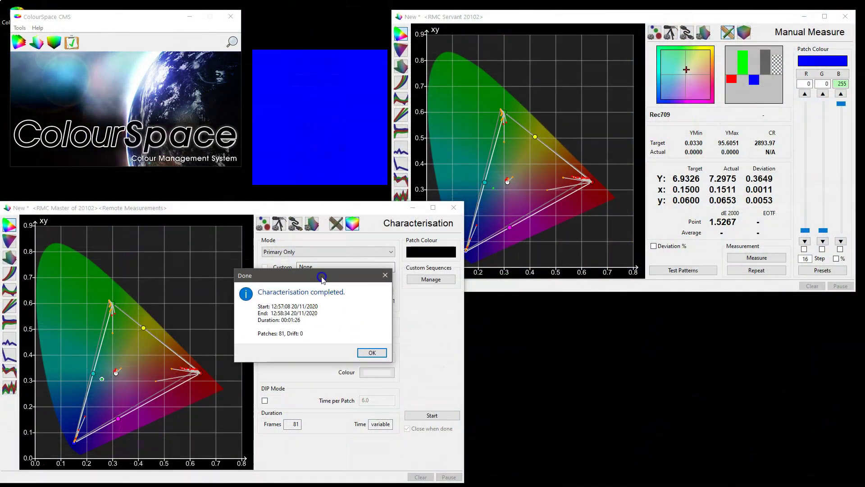
click(372, 352)
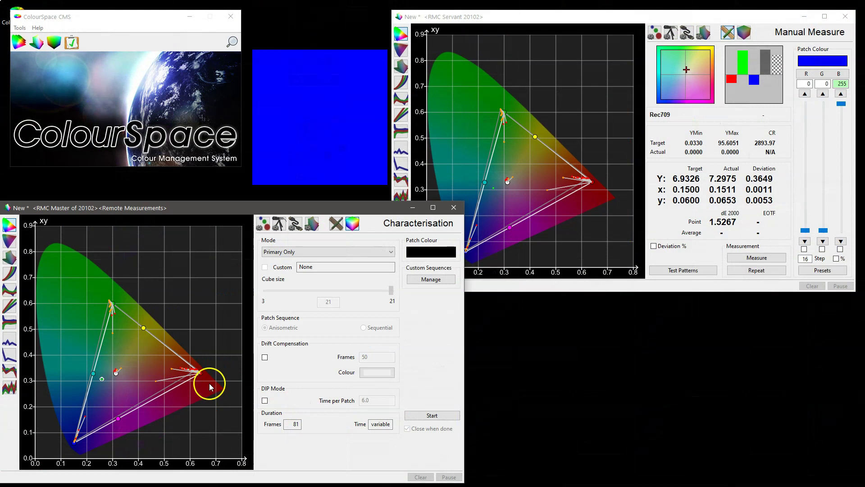
Step: Compare the Servant's and Master's results, viewing the Master's rotated 3D graph, its EOTF graph and its xy chart
click(522, 190)
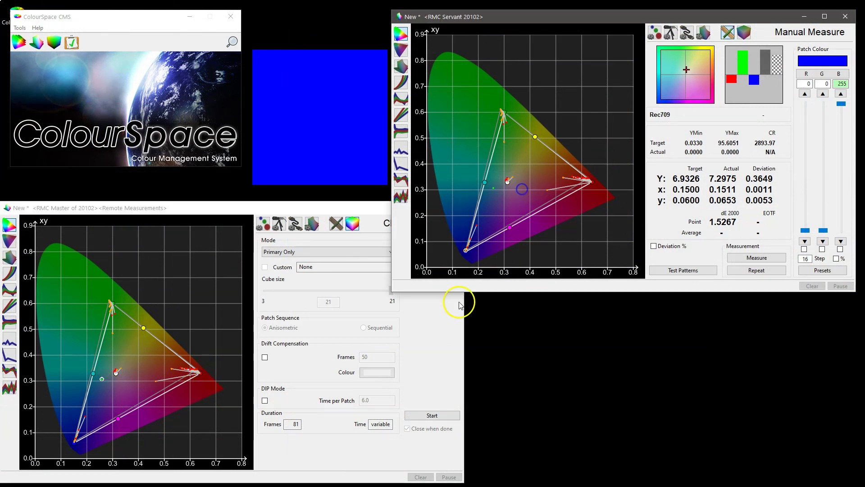
click(170, 331)
click(9, 257)
drag(154, 371, 167, 358)
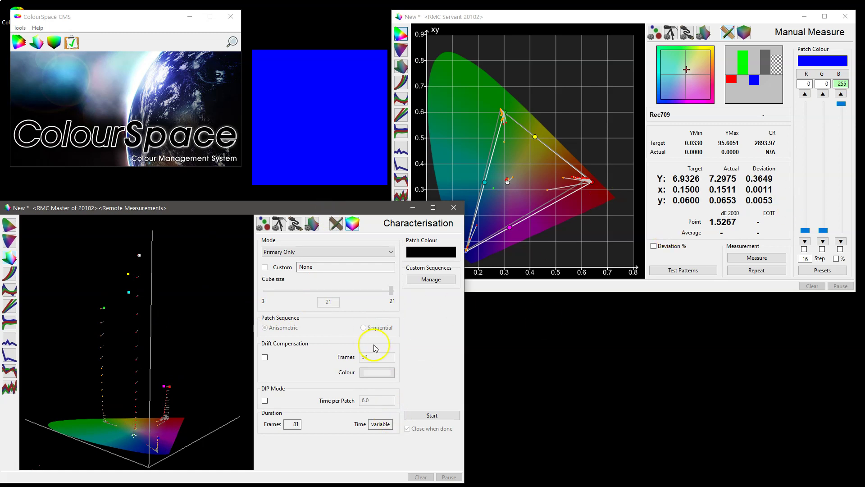
mouse_move(184, 351)
mouse_down()
mouse_move(163, 357)
mouse_move(194, 349)
mouse_move(176, 346)
mouse_move(197, 352)
mouse_up()
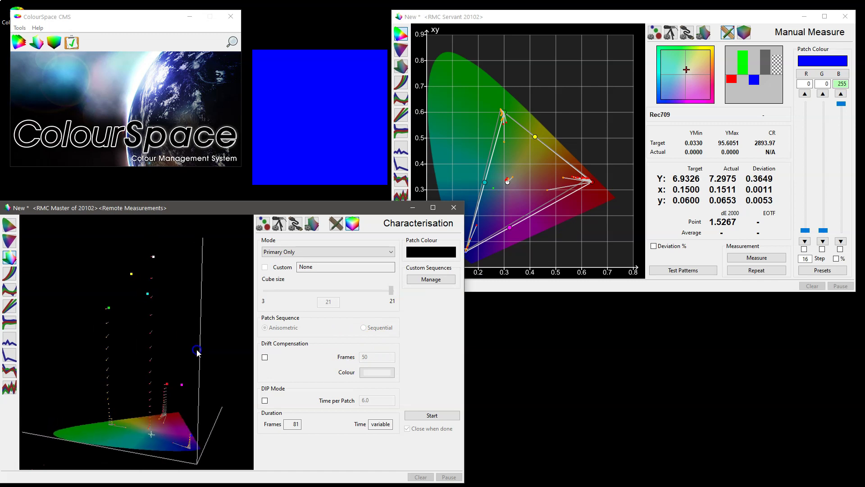
click(10, 273)
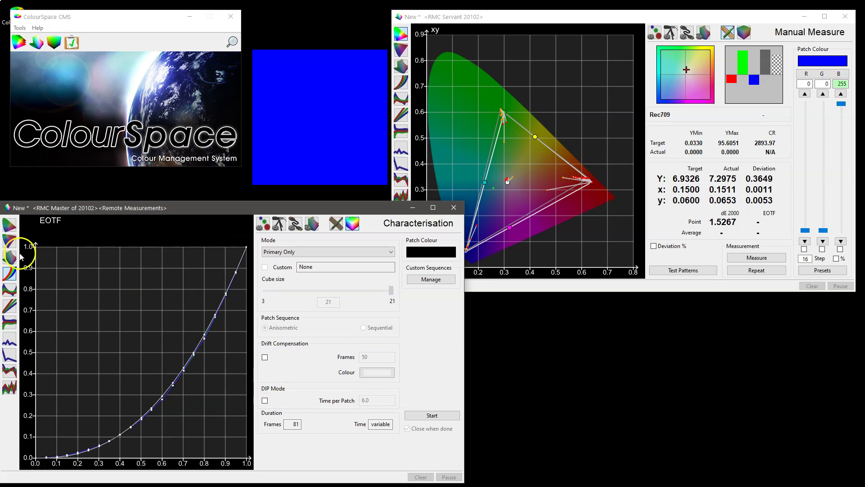
click(10, 227)
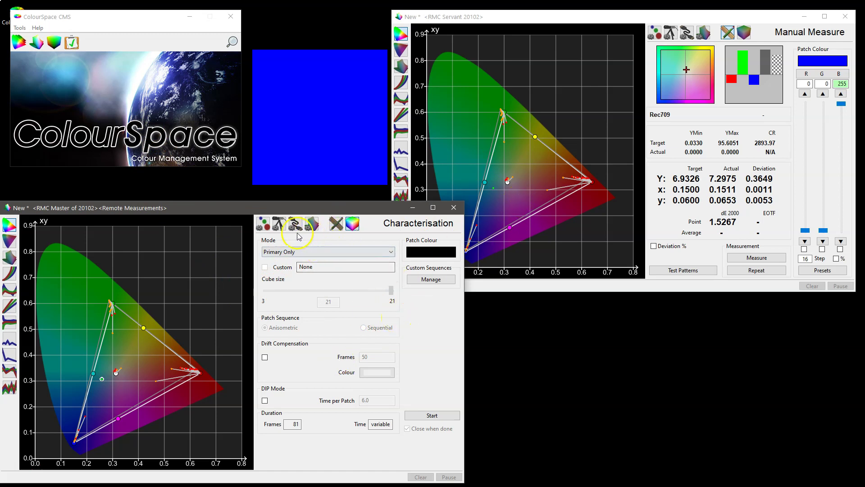
Step: Disconnect the Virtual Probe from the Master window and select i1Pro 3 as its probe
click(280, 228)
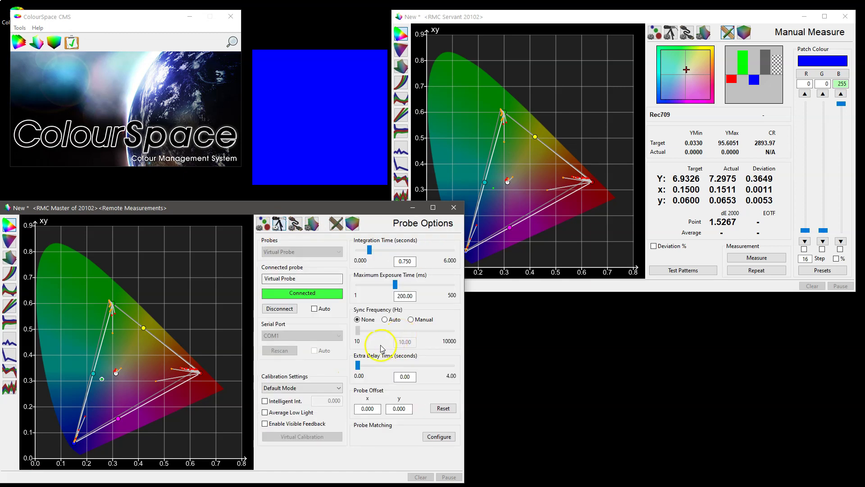
click(279, 308)
click(294, 252)
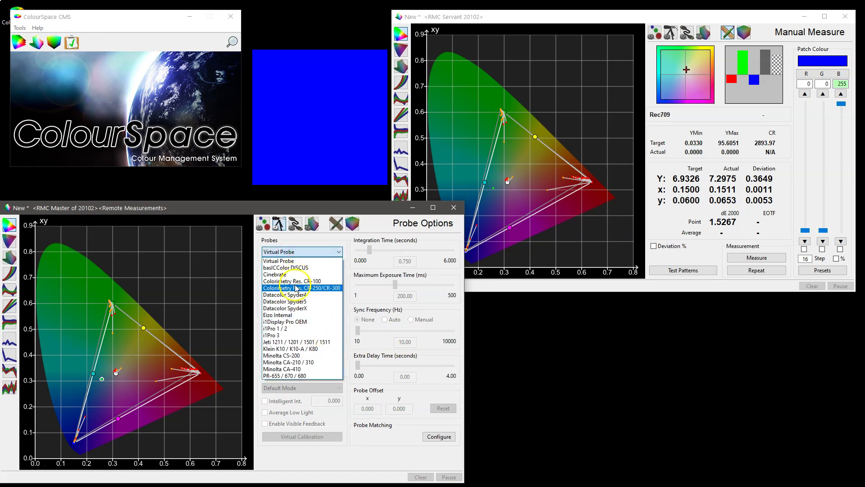
click(295, 335)
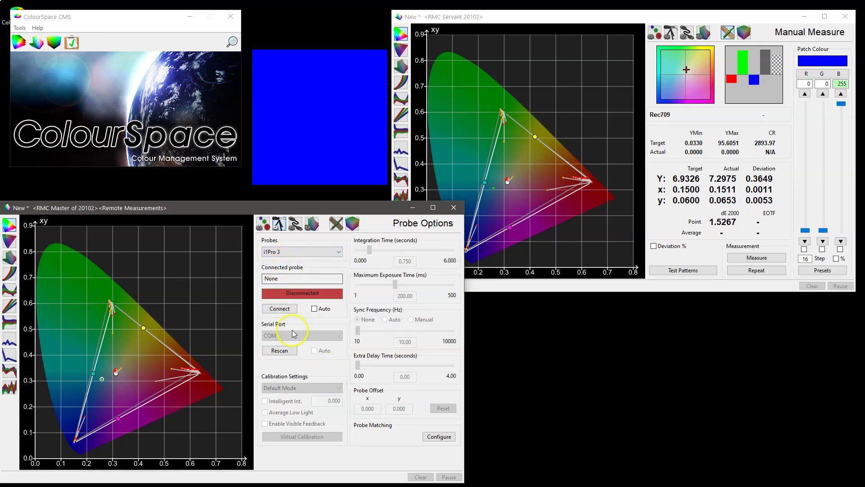
Step: Connect the i1Pro 3 probe to the Master and calibrate it on its white tile
click(280, 309)
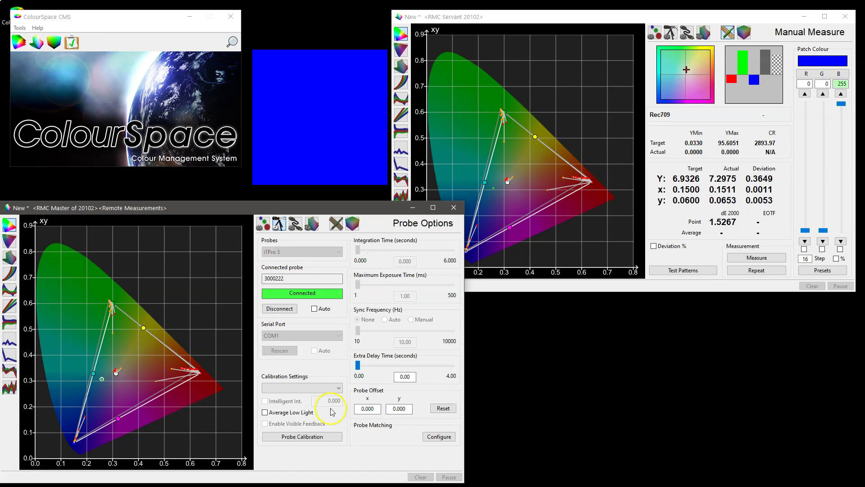
click(330, 441)
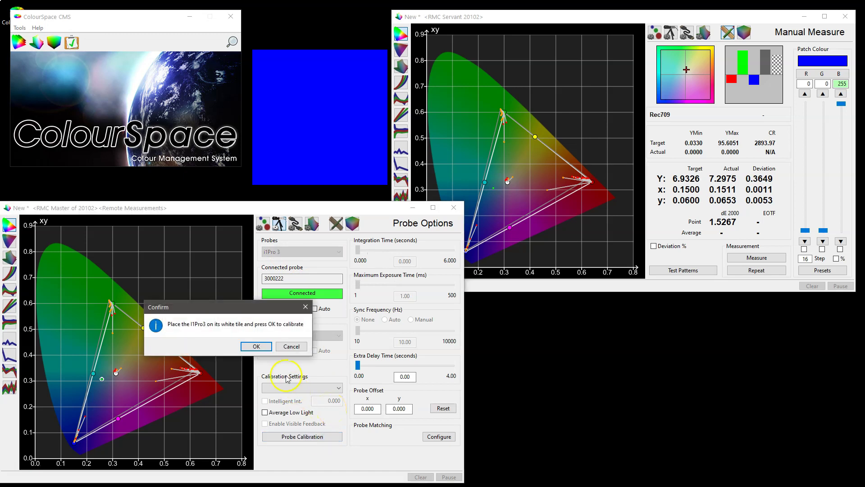
click(266, 348)
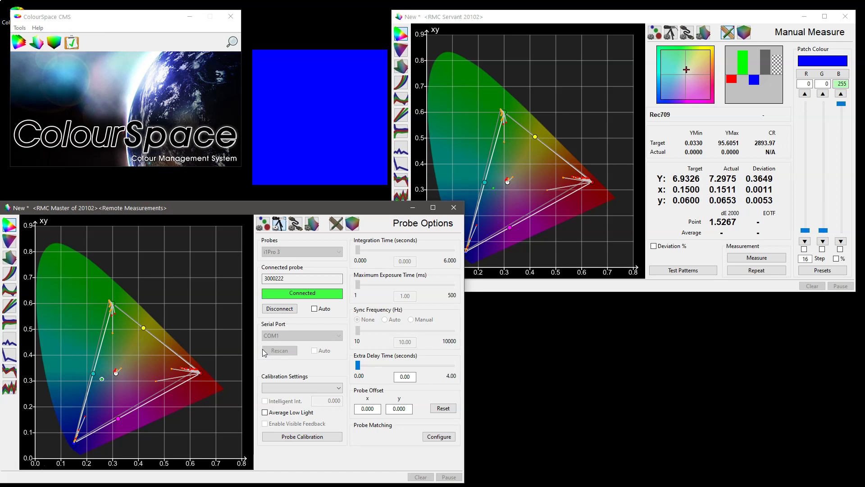
click(287, 348)
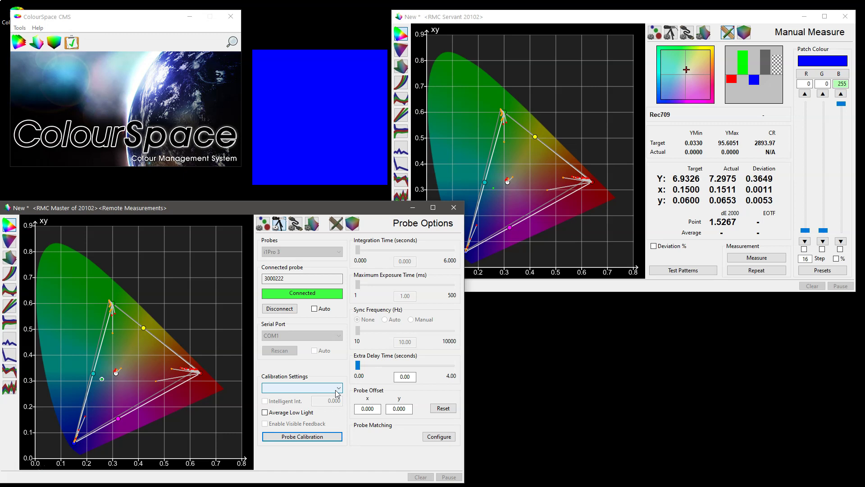
Step: Set the Master's remote control measurement source to Local in its Graph Options
click(312, 223)
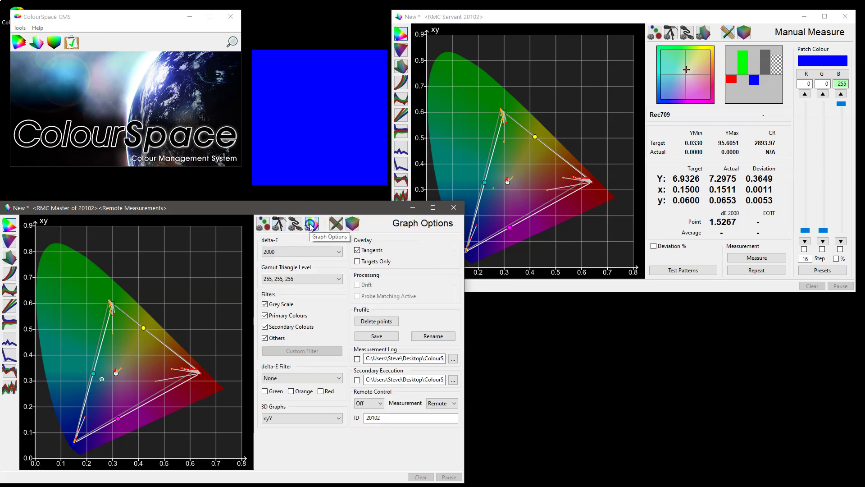
click(441, 408)
click(439, 412)
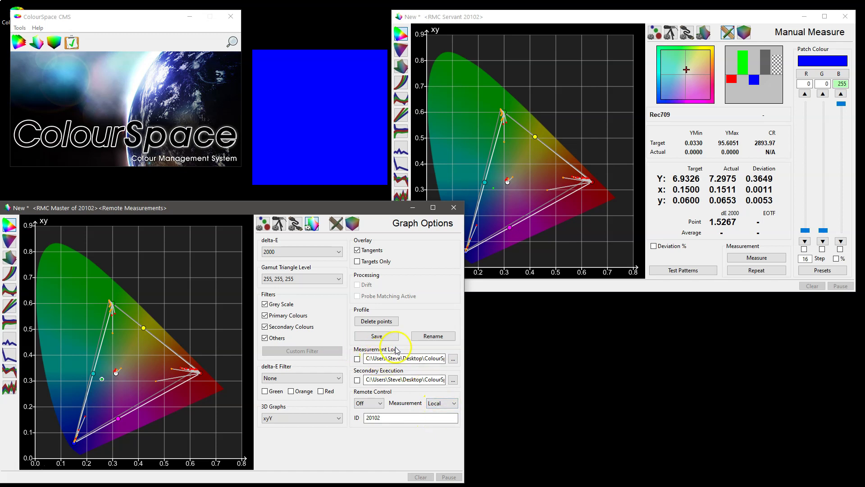
Step: Run a Memory Colors With Secondaries characterisation from the Master, agreeing to erase its existing points
click(353, 224)
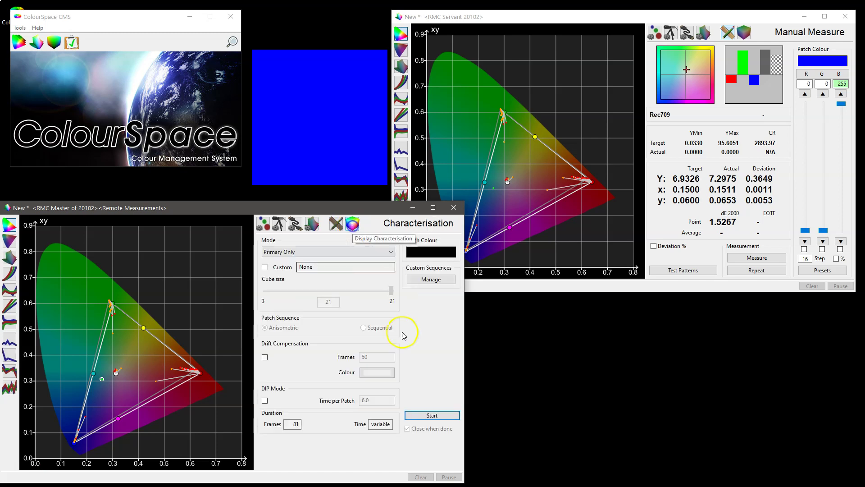
click(319, 253)
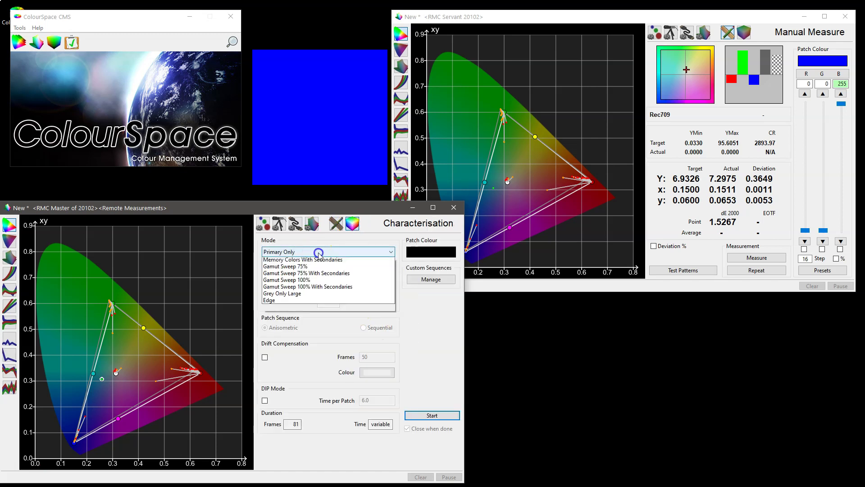
click(326, 295)
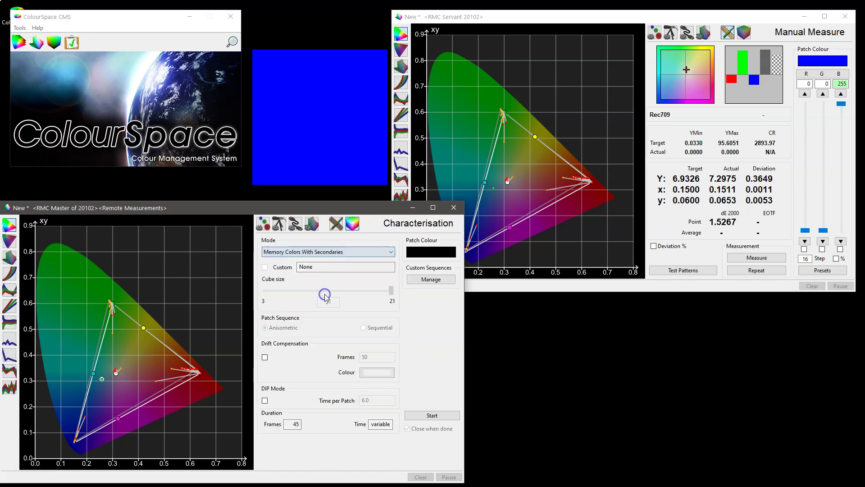
click(434, 416)
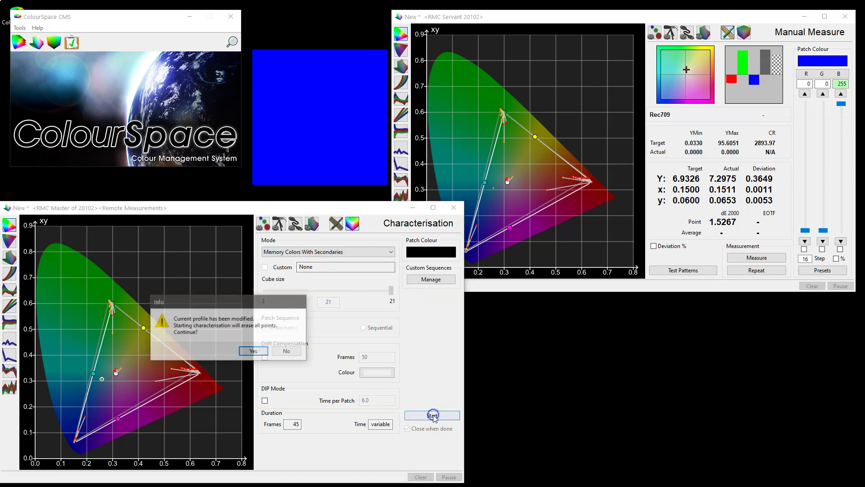
click(246, 350)
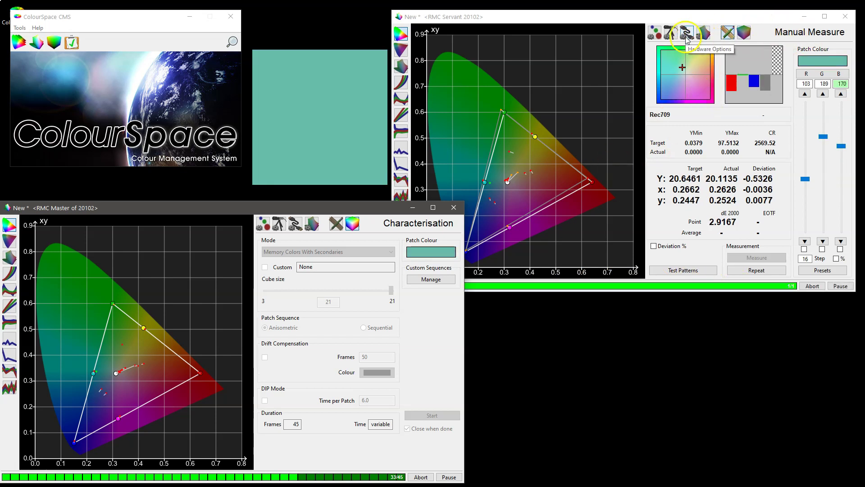
Step: Check the Servant's Graph Options, including its Gamut Triangle Level, and dismiss the characterisation completion message
click(704, 36)
click(671, 91)
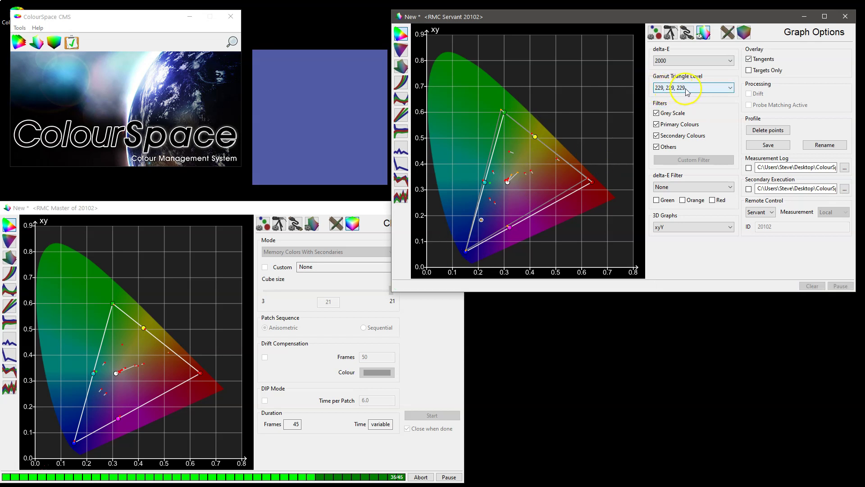
click(161, 212)
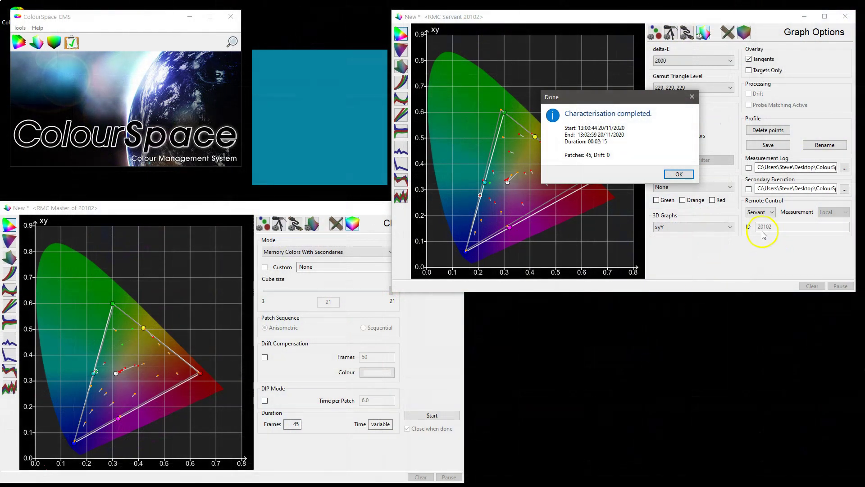
click(676, 173)
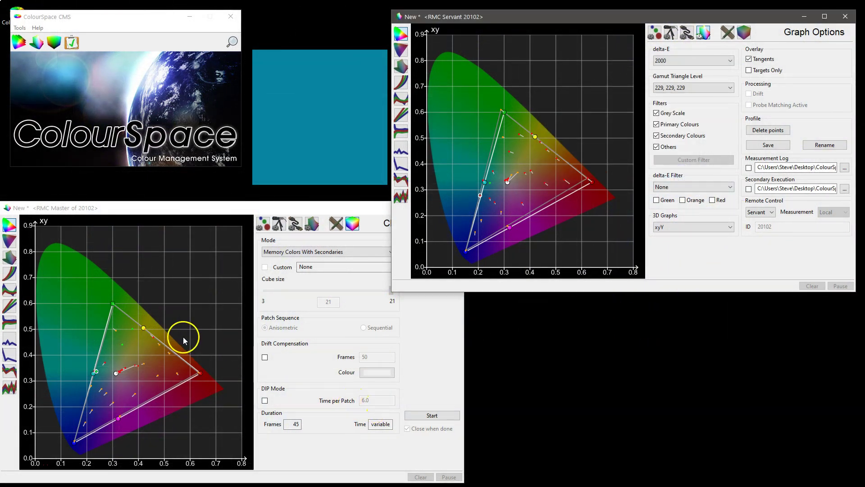
Step: Compare the Master's and Servant's xy results and view the Probe Options of both windows
click(171, 353)
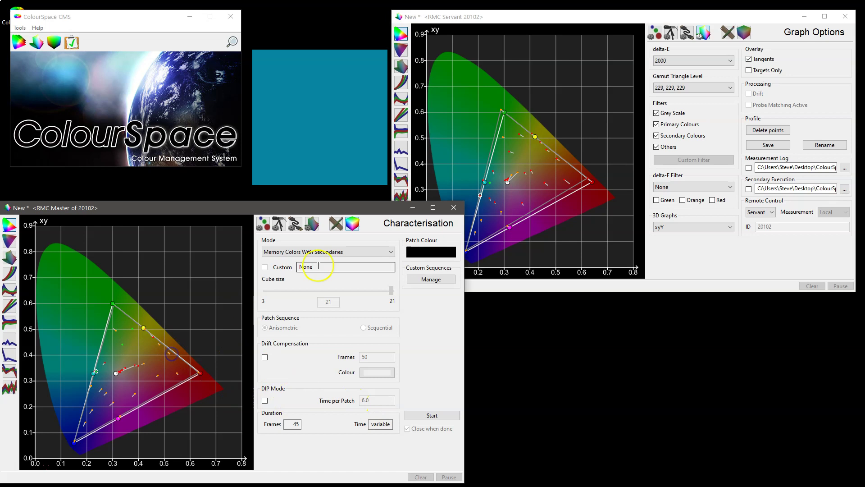
click(536, 178)
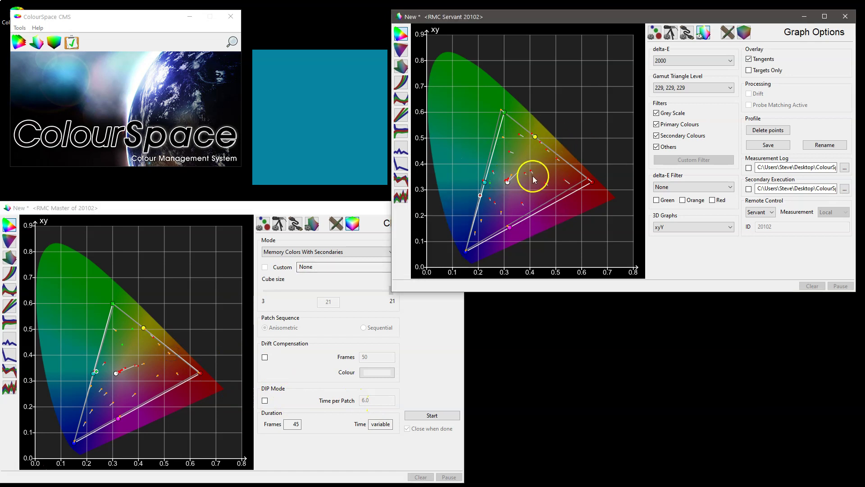
click(670, 32)
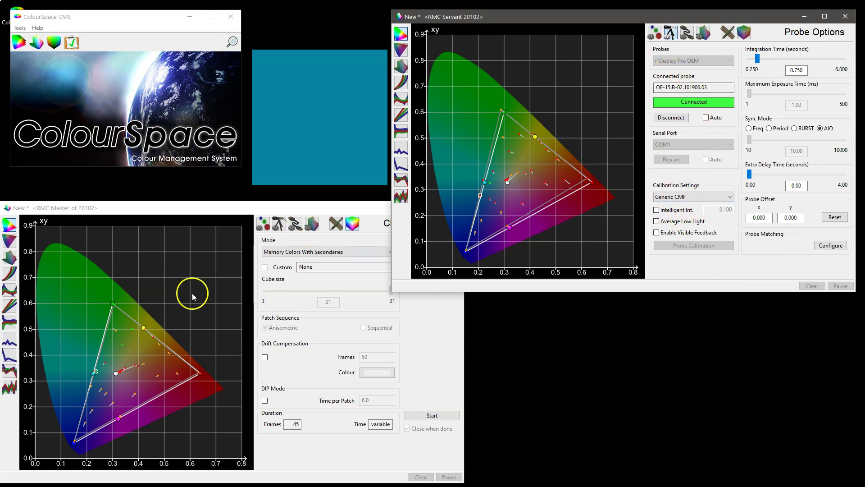
click(165, 210)
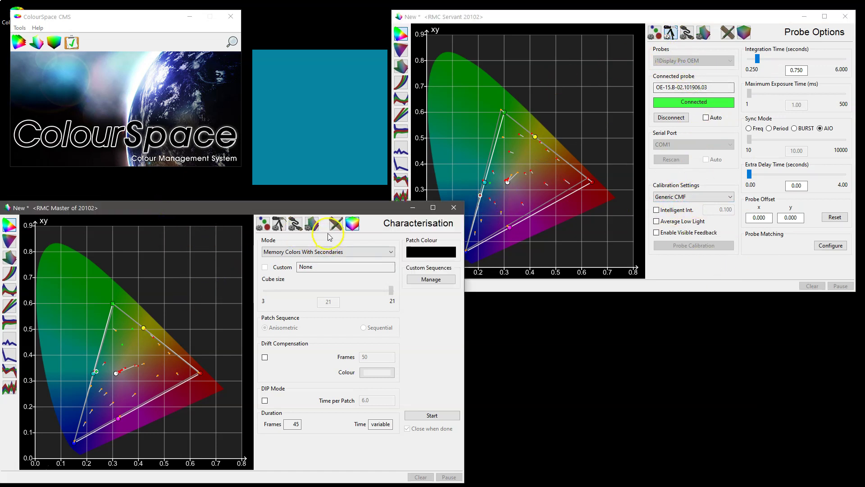
click(279, 224)
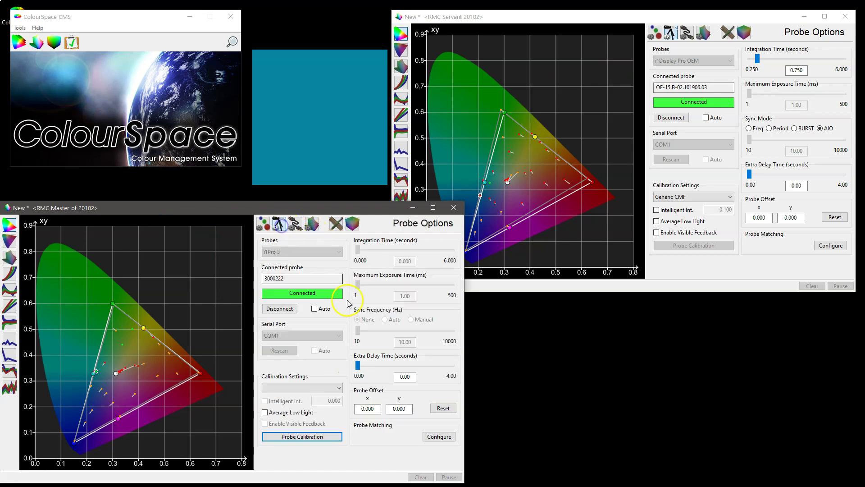
click(306, 436)
Step: Review the Servant's Probe Options and calibration settings again, followed by the Master's probe settings
click(645, 16)
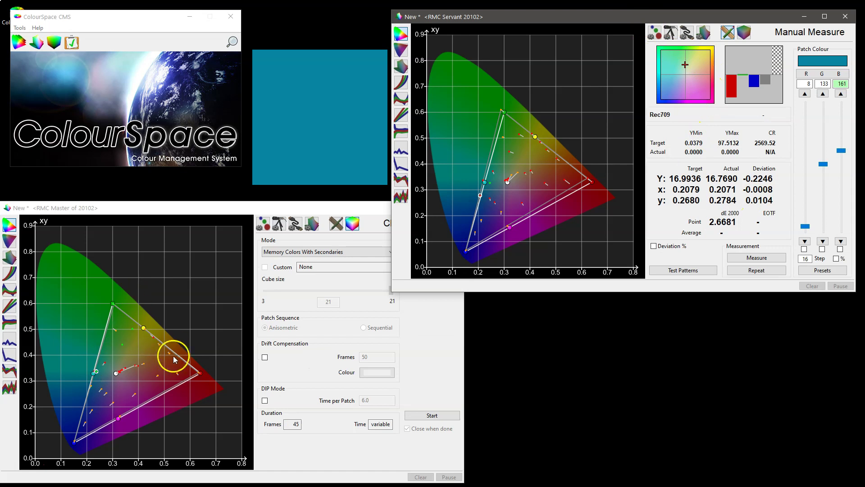
click(671, 32)
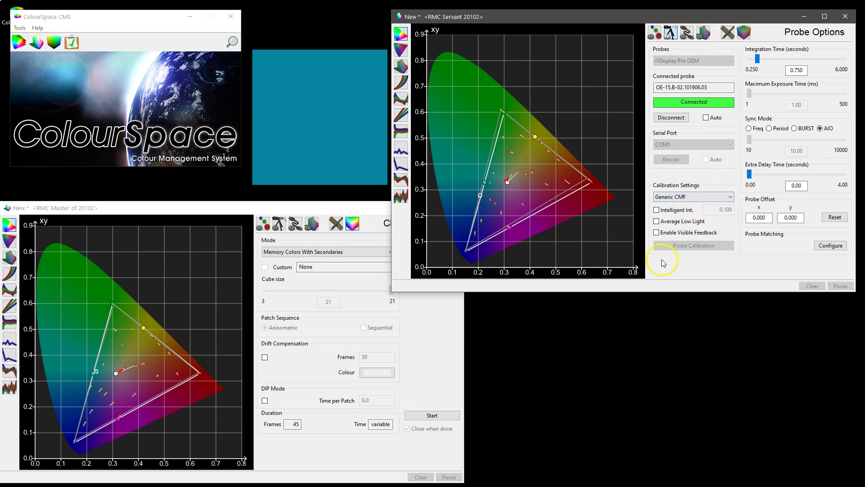
click(174, 215)
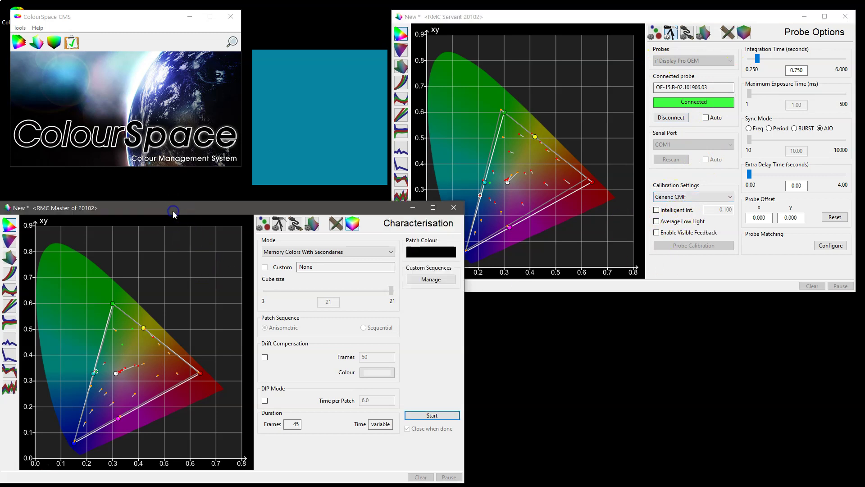
click(276, 224)
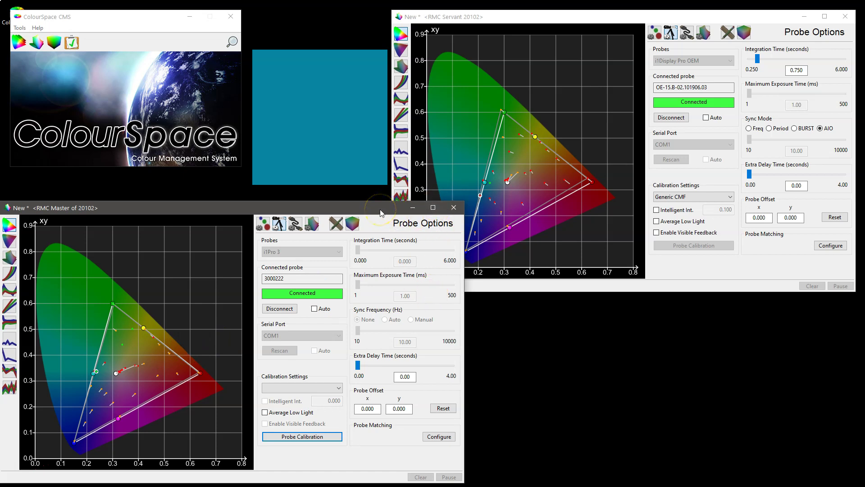
Step: Return the Servant to Manual Measure and set the Master's remote control measurement source to Average
click(313, 224)
click(728, 33)
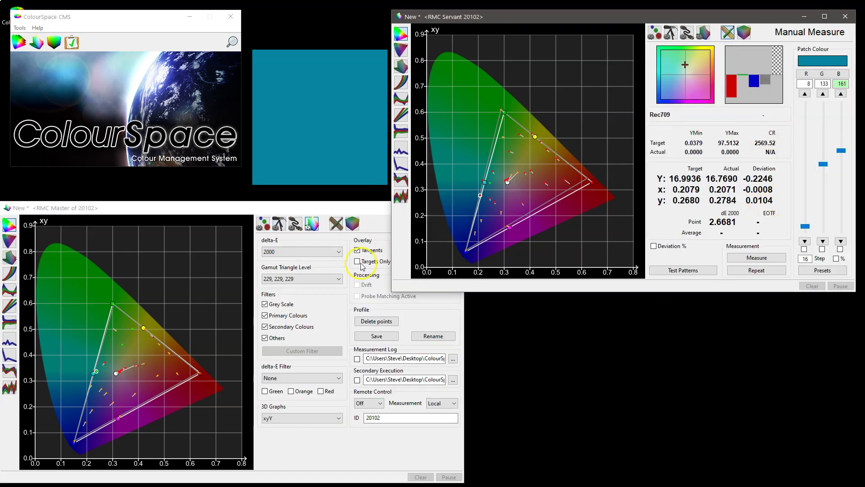
click(341, 212)
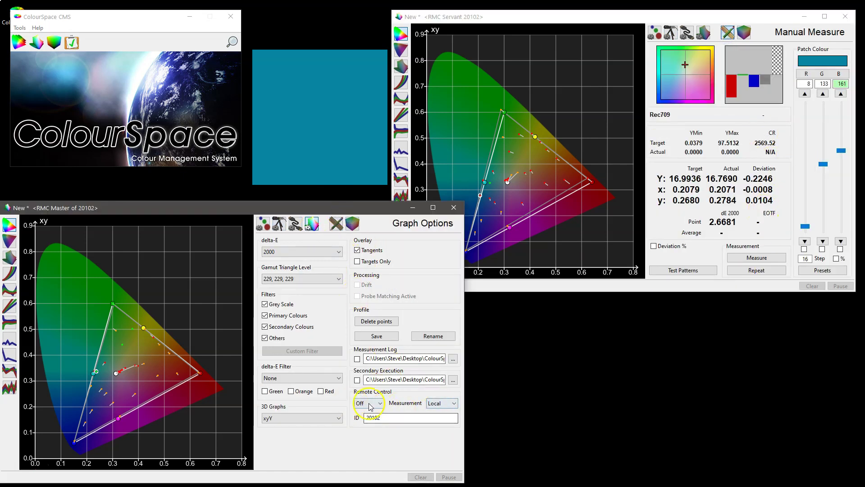
click(456, 403)
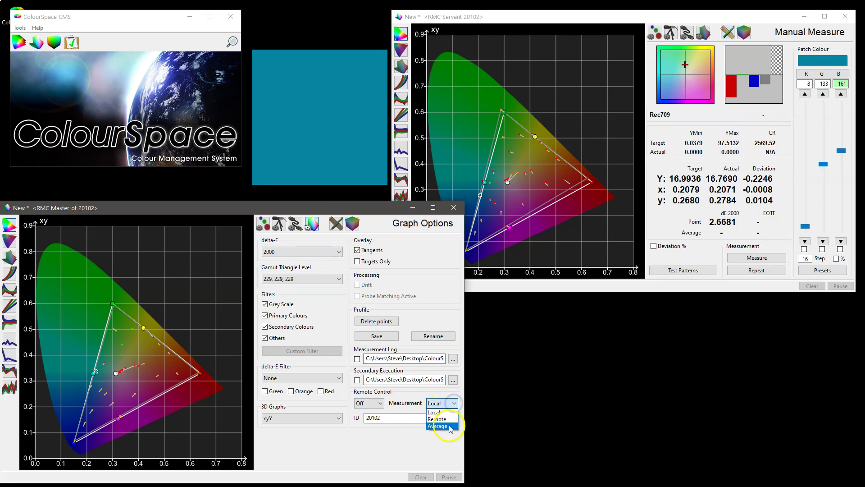
click(448, 426)
Step: Start the Memory Colors With Secondaries characterisation again from the Master using averaged measurements, agreeing to erase the existing points
click(353, 223)
click(443, 418)
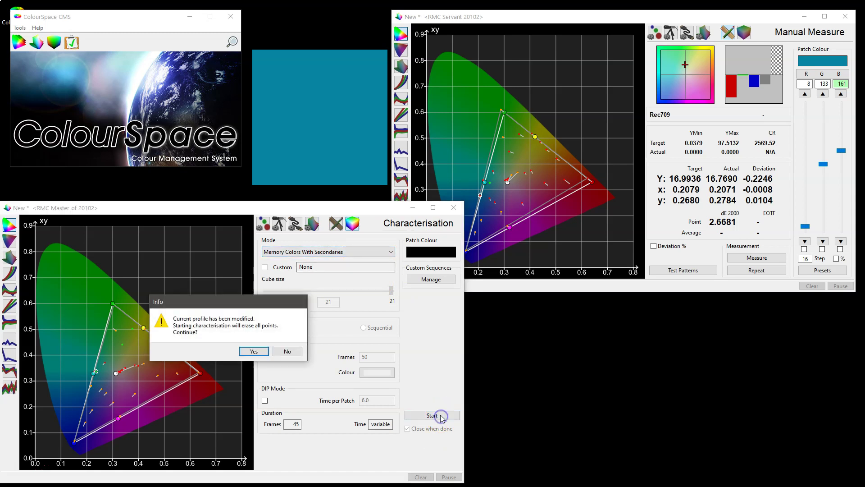
click(251, 350)
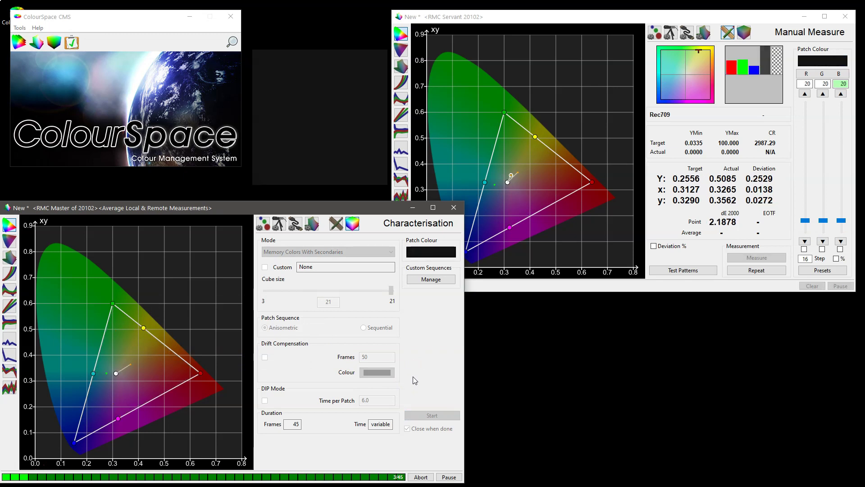
mouse_move(155, 396)
mouse_down()
mouse_move(135, 389)
mouse_move(157, 398)
mouse_move(188, 383)
mouse_up()
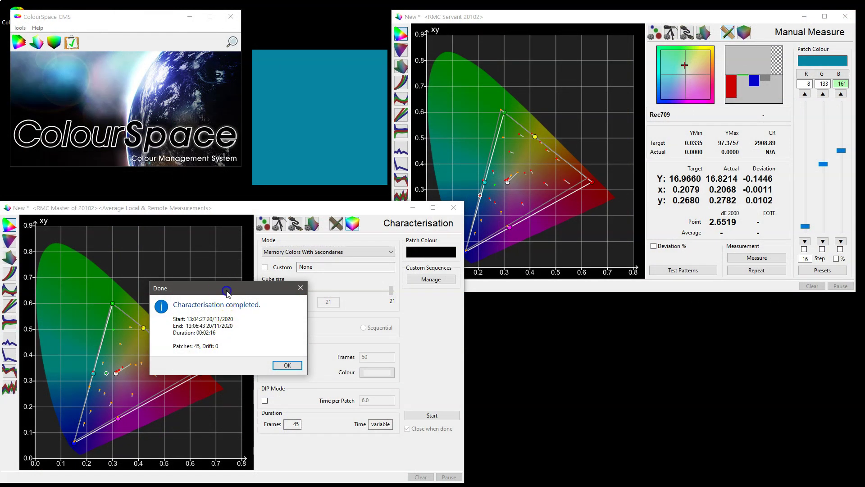
Step: Move the characterisation completion message aside, dismiss it, and compare the Master's and Servant's xy charts
drag(227, 289, 176, 269)
click(234, 348)
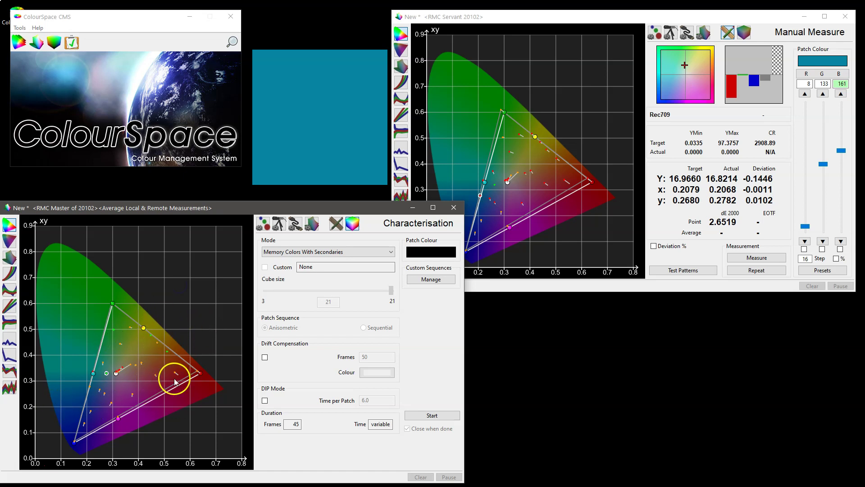
click(553, 96)
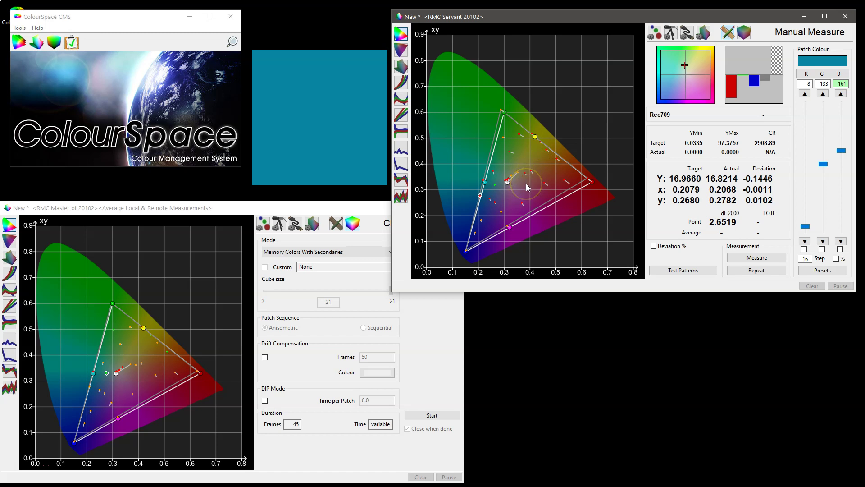
click(356, 208)
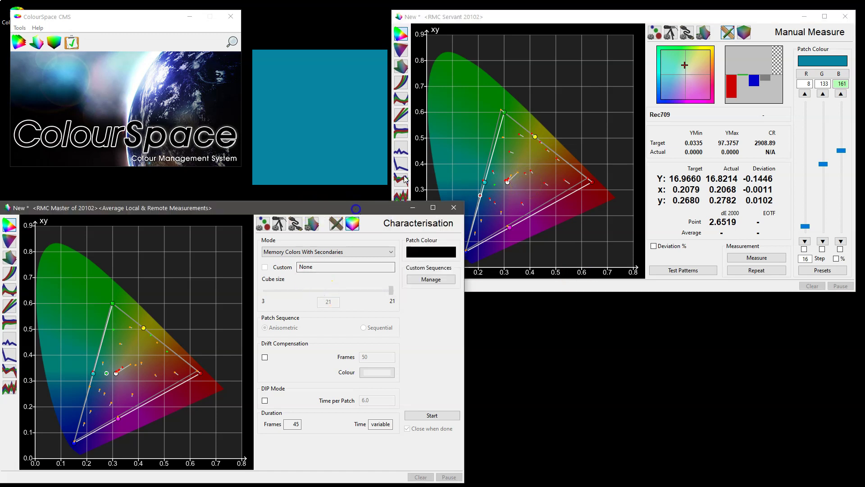
Step: Close the Master profile window and delete all measured points from the Servant profile
click(454, 208)
click(182, 96)
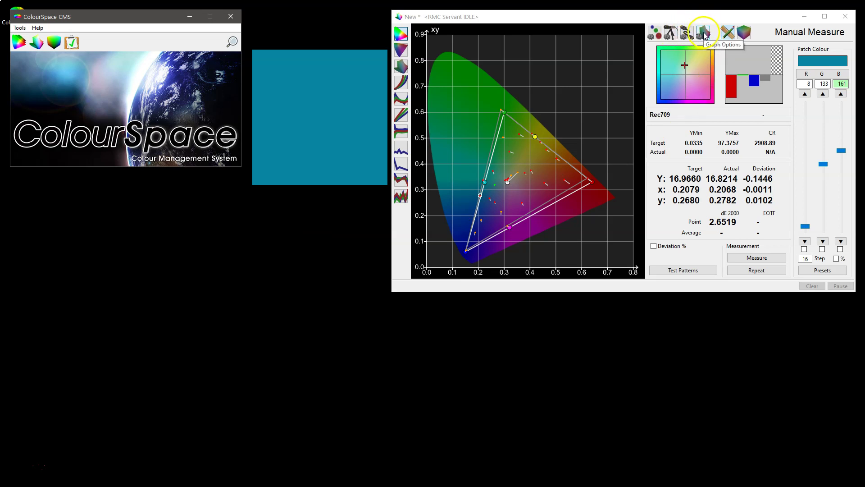
click(705, 35)
click(768, 130)
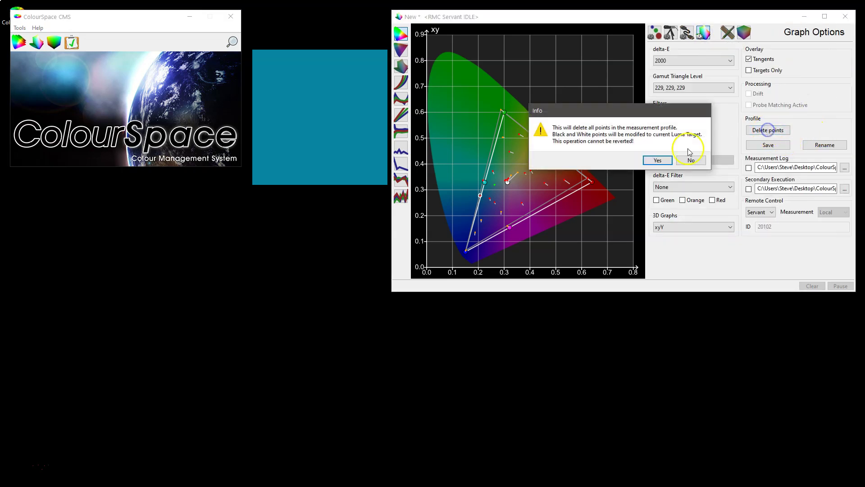
click(664, 163)
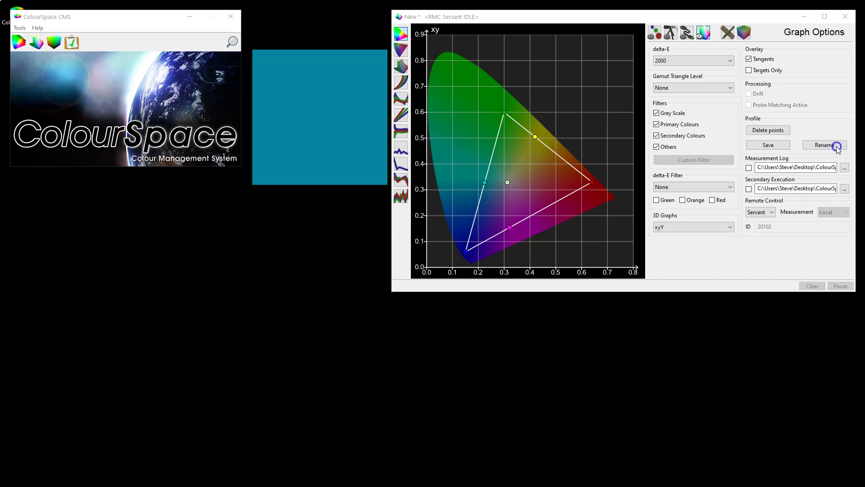
Step: Bring in the Command Prompt window, widen it so the path fits on one line, and place it below the ColourSpace main window
drag(347, 351, 138, 234)
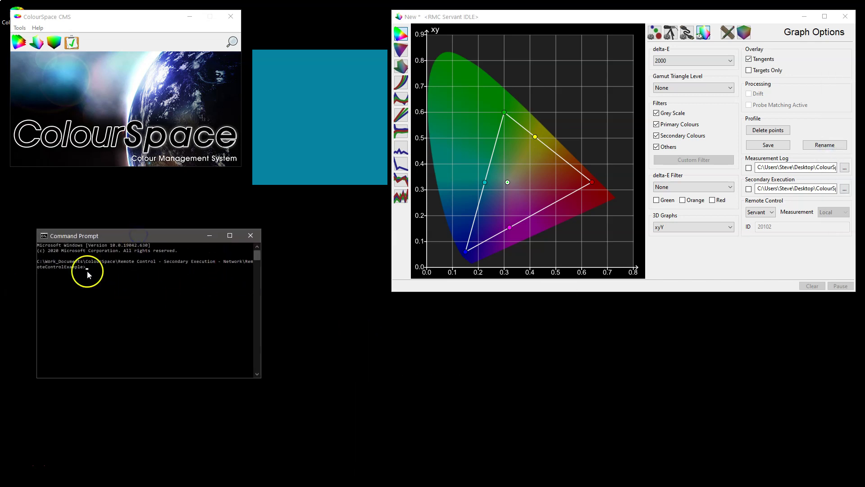
drag(261, 272, 335, 276)
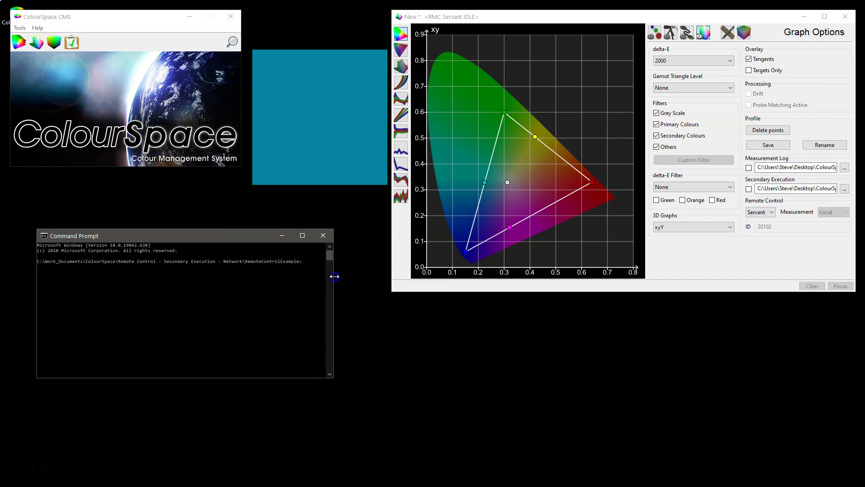
drag(168, 236, 157, 285)
click(140, 341)
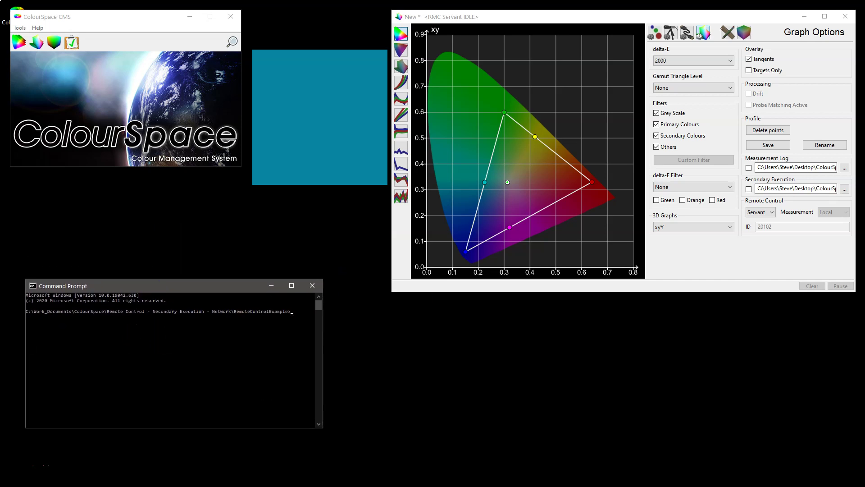
click(650, 294)
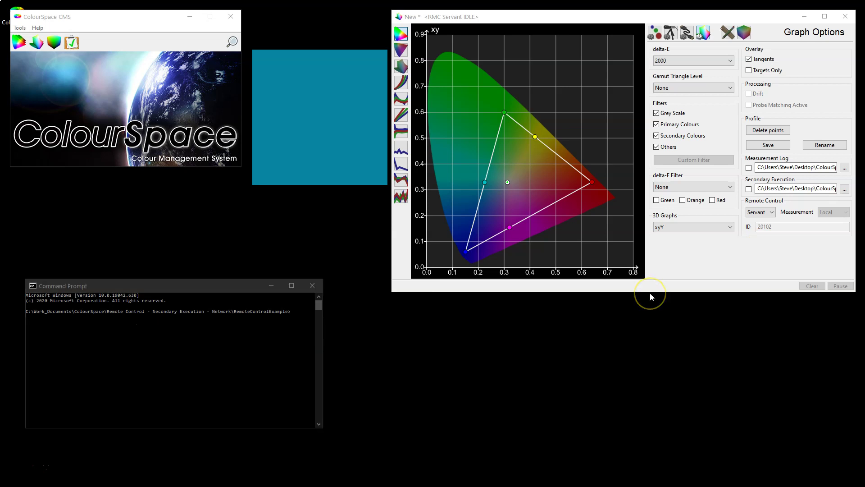
click(279, 315)
drag(188, 284, 166, 256)
click(238, 344)
Step: Run RemoteControlExample.exe in the Command Prompt and move its window clear of the screen edge while it sends patches
text(R)
key(Tab)
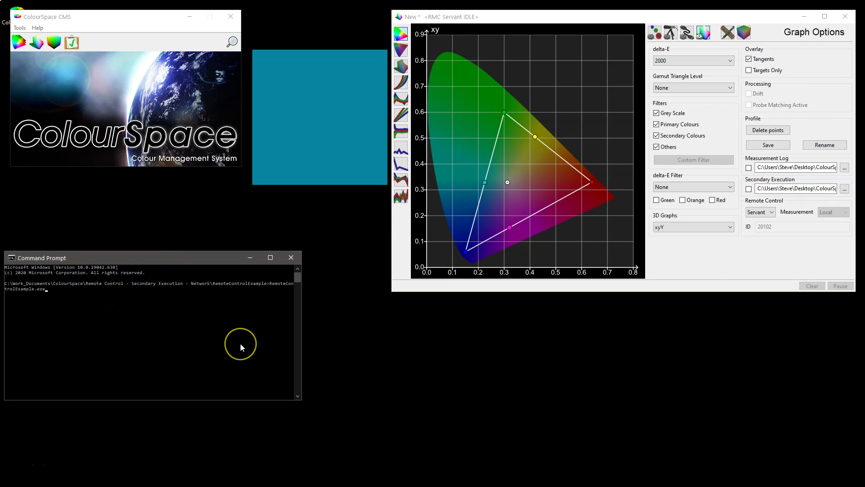
key(Return)
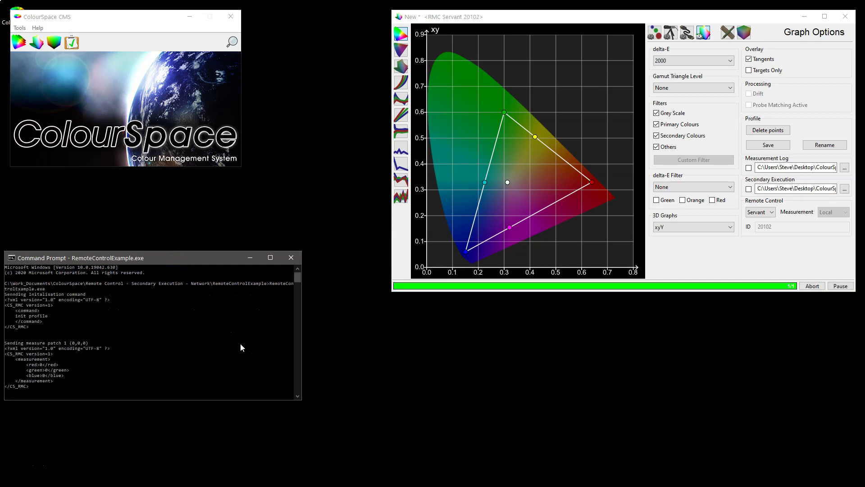
drag(134, 259, 160, 245)
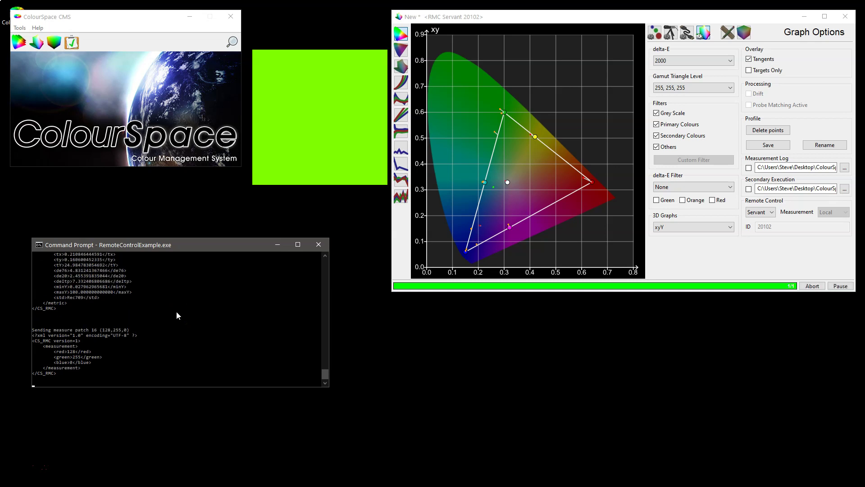
Step: Show the Servant's Manual Measure readings for the remotely sent patches and view the results in the 3D graph
click(611, 66)
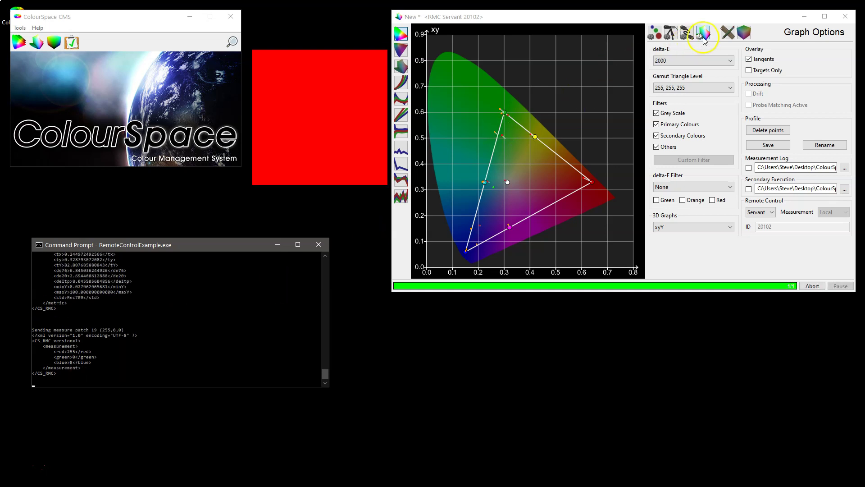
click(728, 34)
click(728, 35)
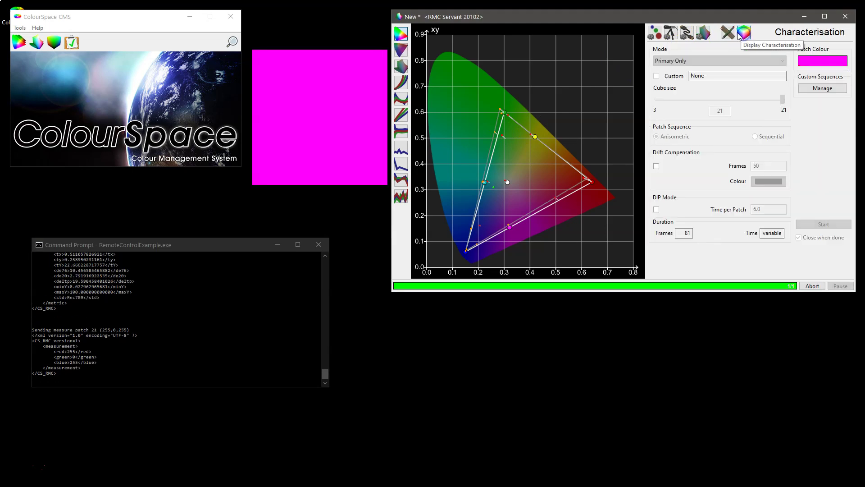
click(727, 35)
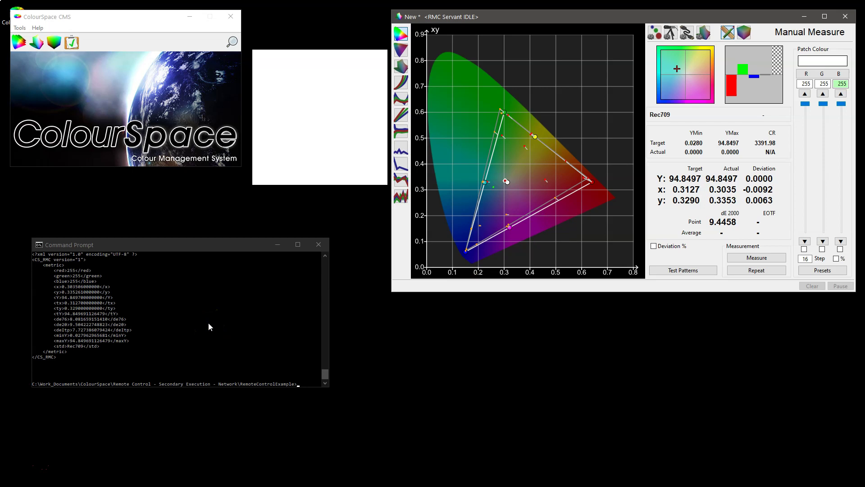
click(401, 66)
Step: Delete all measured points from the Servant profile and set its Remote Control to Off
click(703, 33)
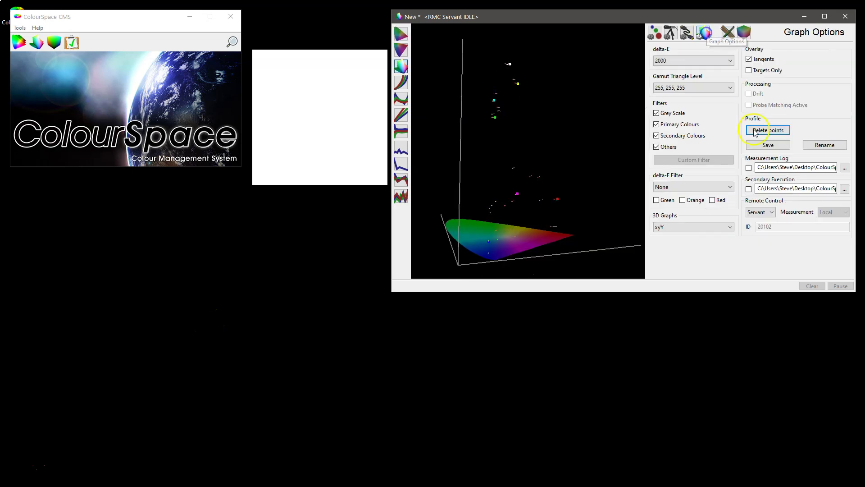
click(768, 130)
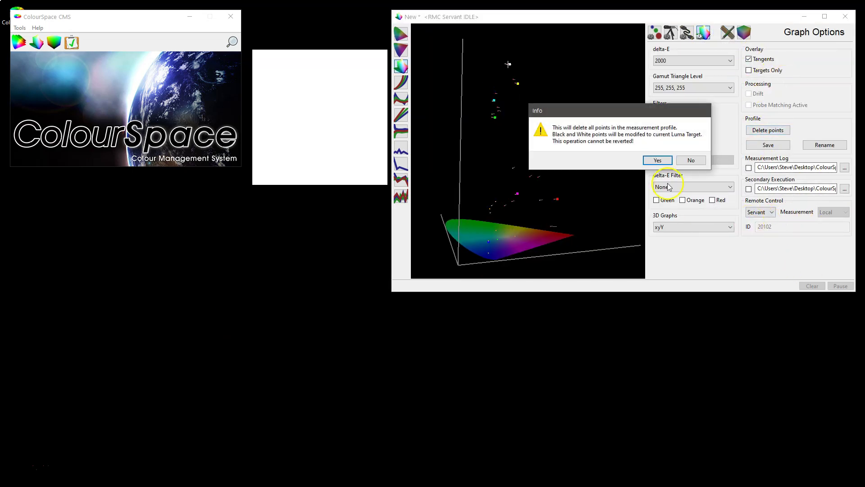
click(659, 160)
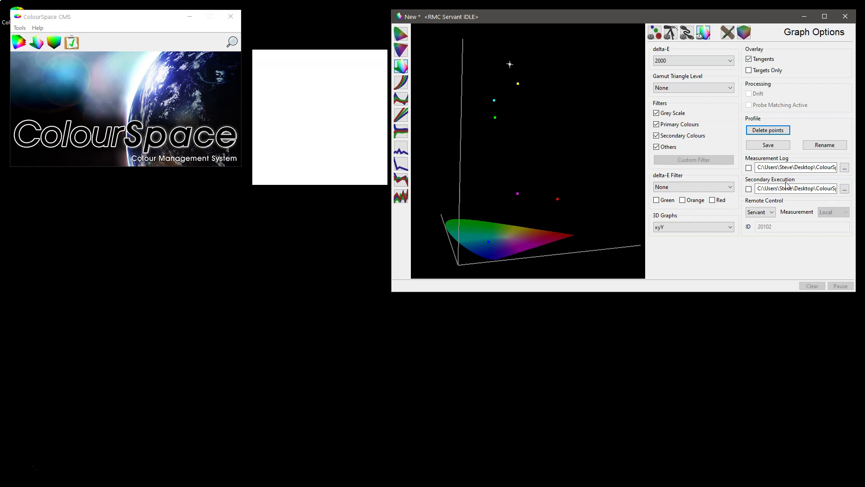
click(761, 211)
click(758, 221)
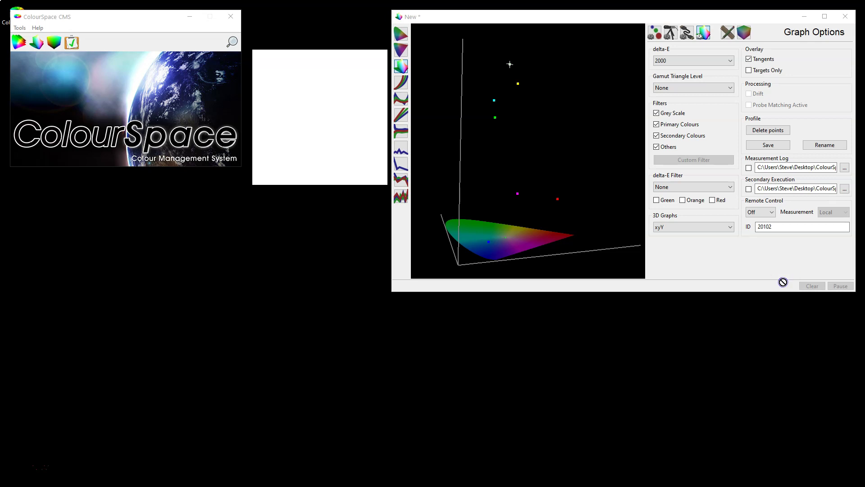
Step: Place the secondary execution batch file on the desktop with the name ColourSpaceExampleSecExec.bat
drag(783, 282, 498, 396)
click(506, 400)
key(End)
key(BackSpace)
key(BackSpace)
key(BackSpace)
key(BackSpace)
key(BackSpace)
key(BackSpace)
key(BackSpace)
key(BackSpace)
key(BackSpace)
key(BackSpace)
key(BackSpace)
key(BackSpace)
key(BackSpace)
key(BackSpace)
key(Return)
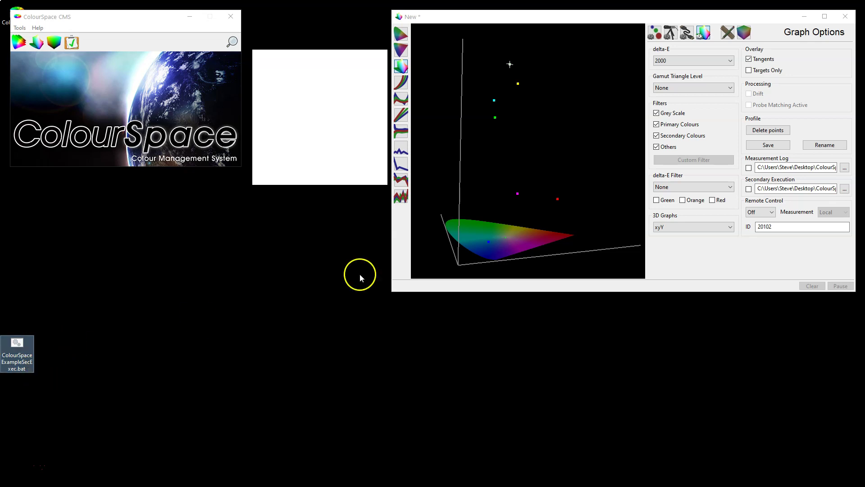
Step: Choose ColourSpaceExampleSecExec.bat from the desktop as the profile's Secondary Execution file and enable Secondary Execution
click(844, 188)
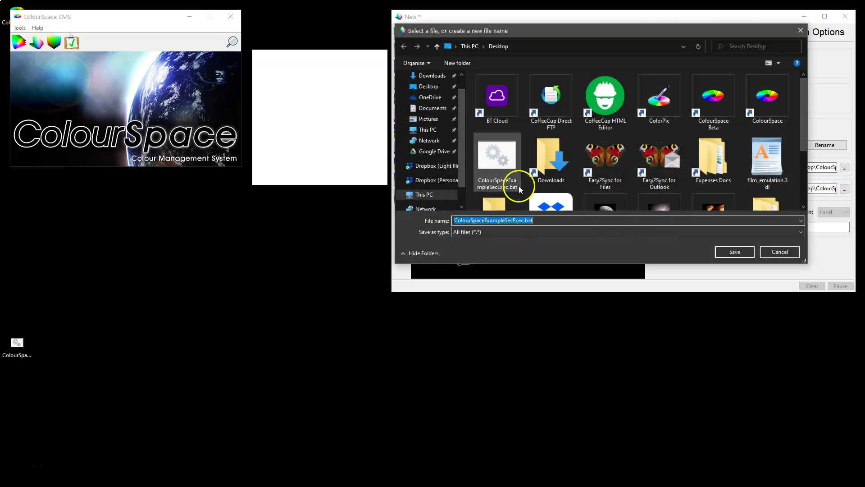
click(512, 180)
click(735, 252)
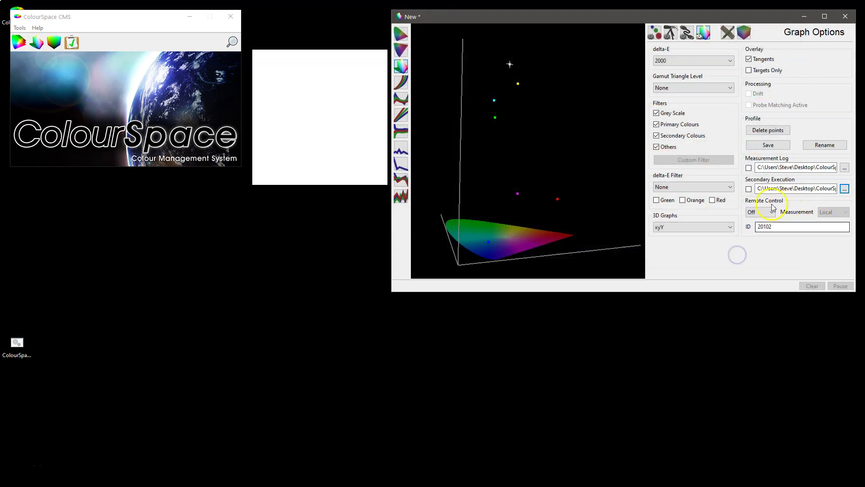
click(749, 188)
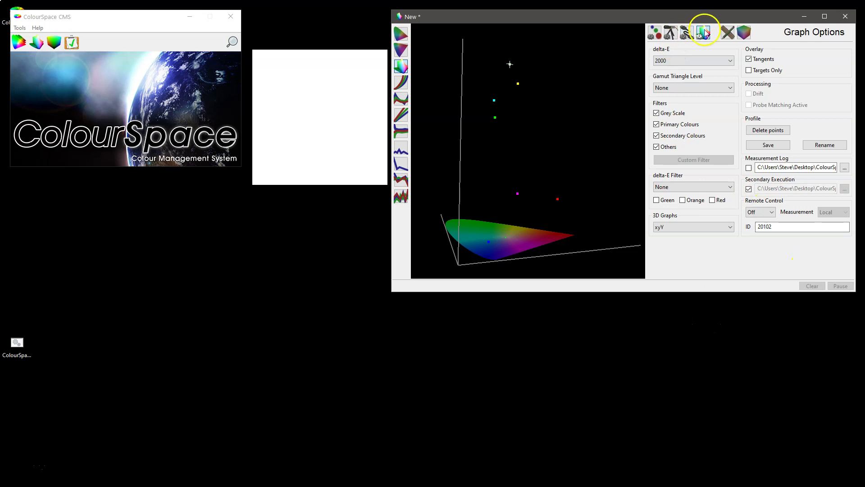
Step: Start a Primary Only characterisation with secondary execution enabled, agreeing to erase the existing points
click(744, 32)
click(703, 61)
click(718, 61)
click(821, 221)
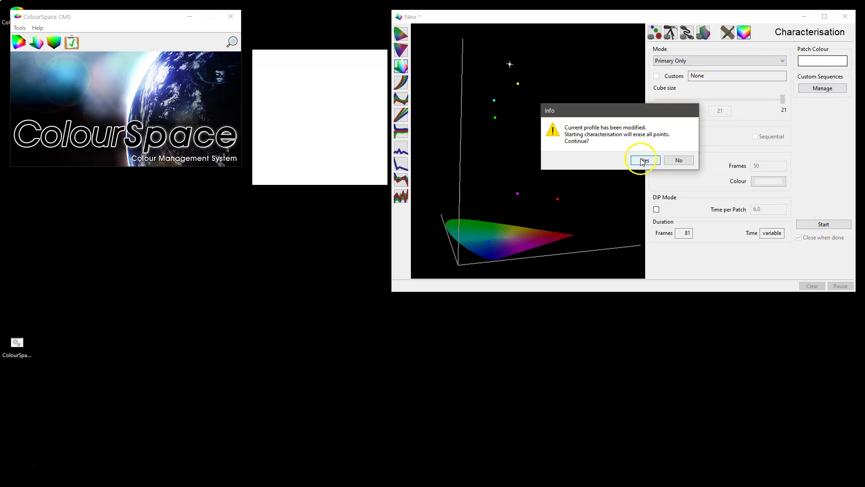
click(644, 161)
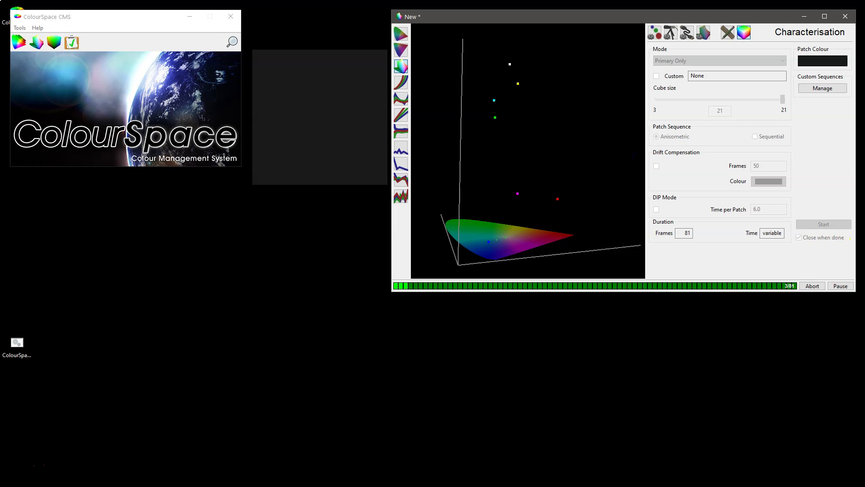
click(23, 301)
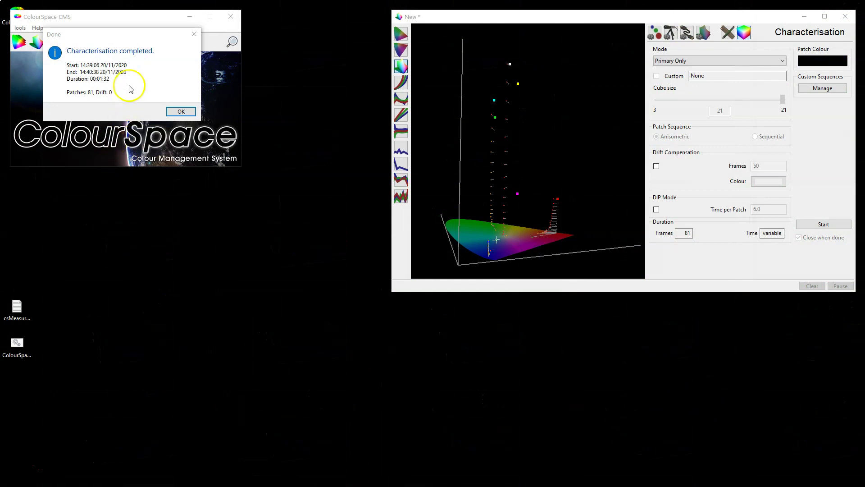
Step: Dismiss the characterisation completion message and rotate the 3D graph slightly to inspect the measured points
click(180, 112)
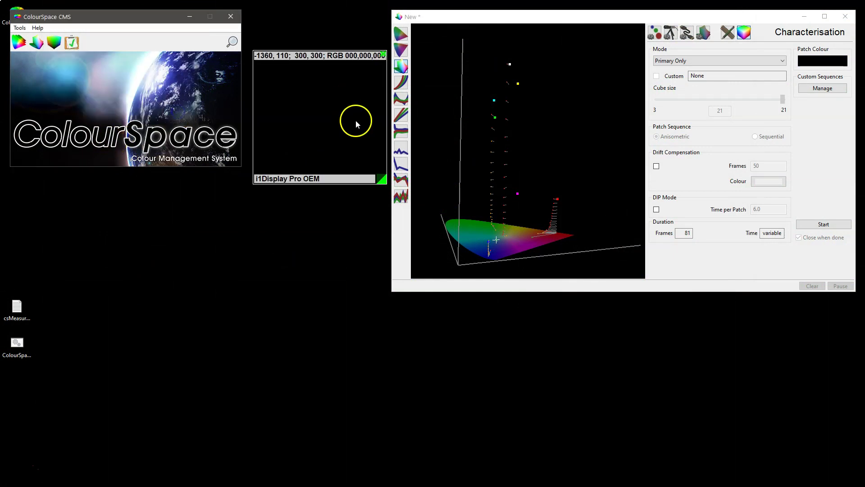
click(380, 61)
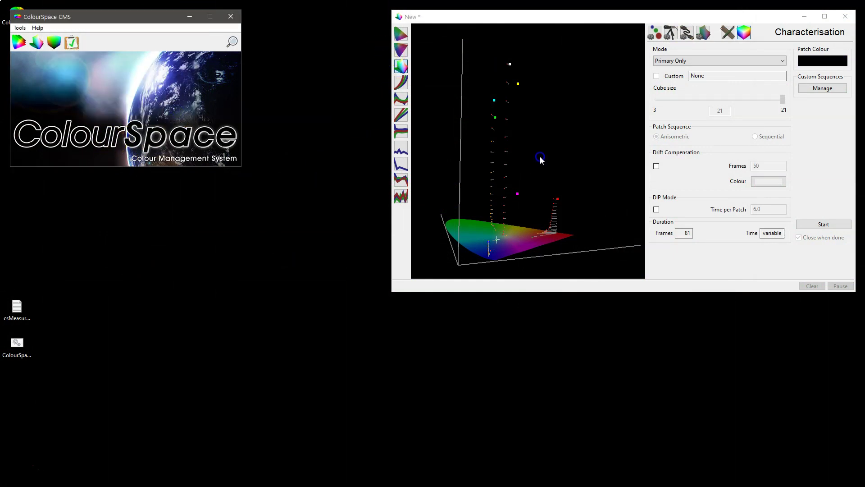
mouse_move(539, 162)
mouse_down()
mouse_move(521, 160)
mouse_move(551, 161)
mouse_move(499, 160)
mouse_move(542, 156)
mouse_up()
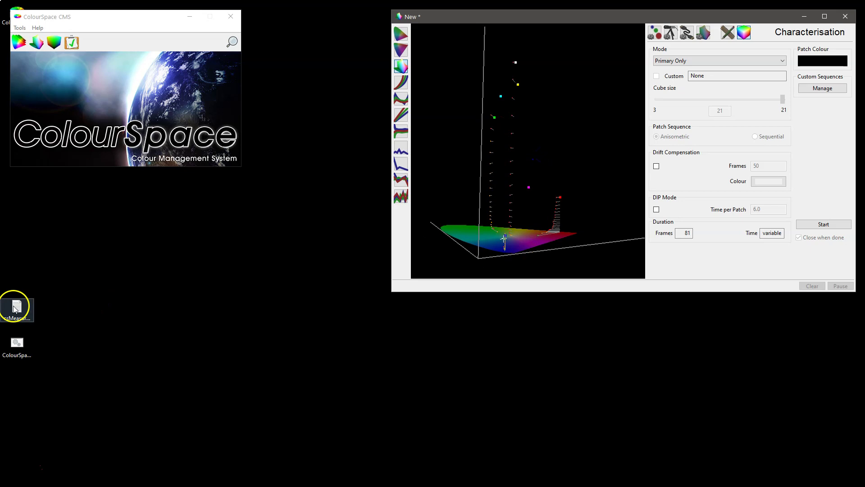
Step: Open csMeasurmentLogFile.txt from the desktop in Notepad, examine the logged patch measurements, and close it
click(15, 307)
double_click(14, 307)
drag(415, 36, 429, 18)
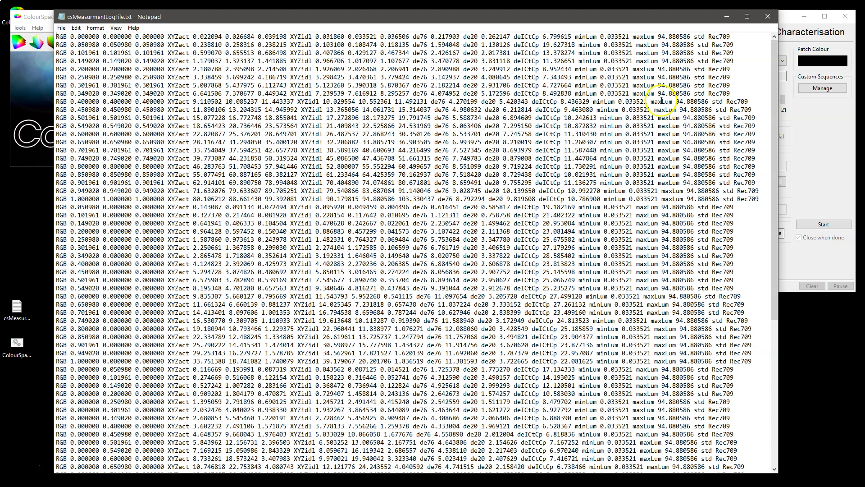
click(769, 19)
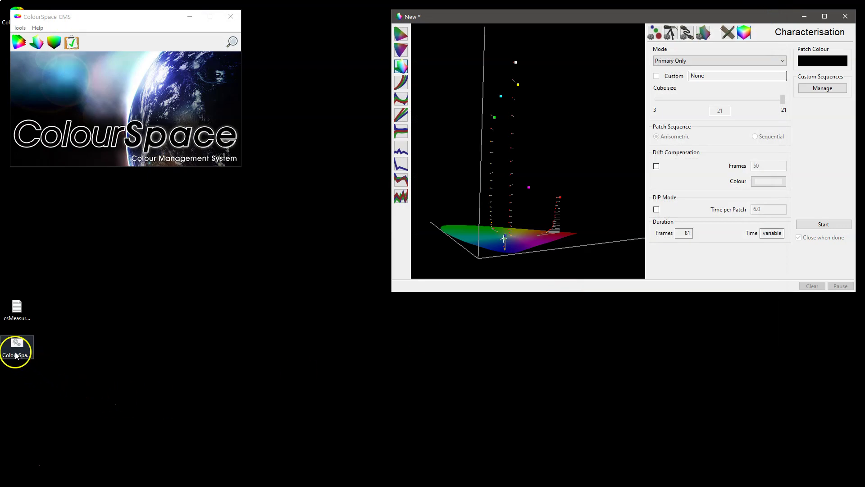
Step: Select the ColourSpaceExampleSecExec.bat file on the desktop
click(16, 355)
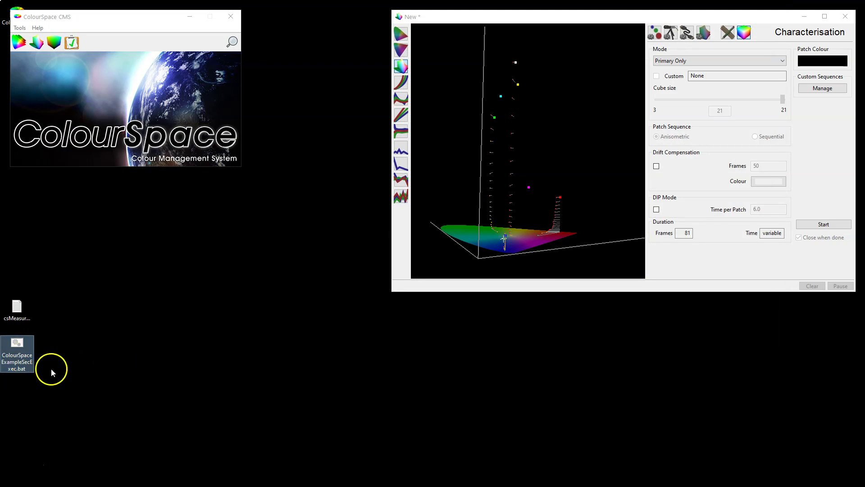